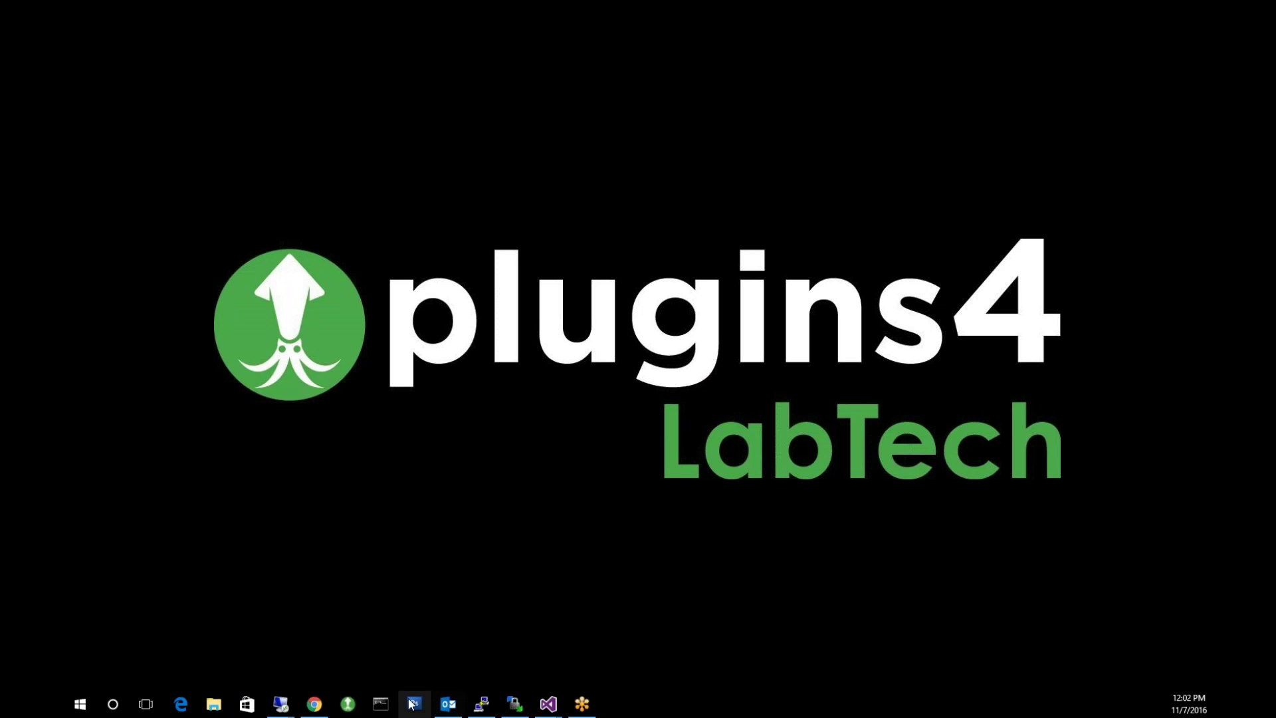
- Bring the VM console forward, move the LabTech window aside and select the P4L client
mouse_move(281, 709)
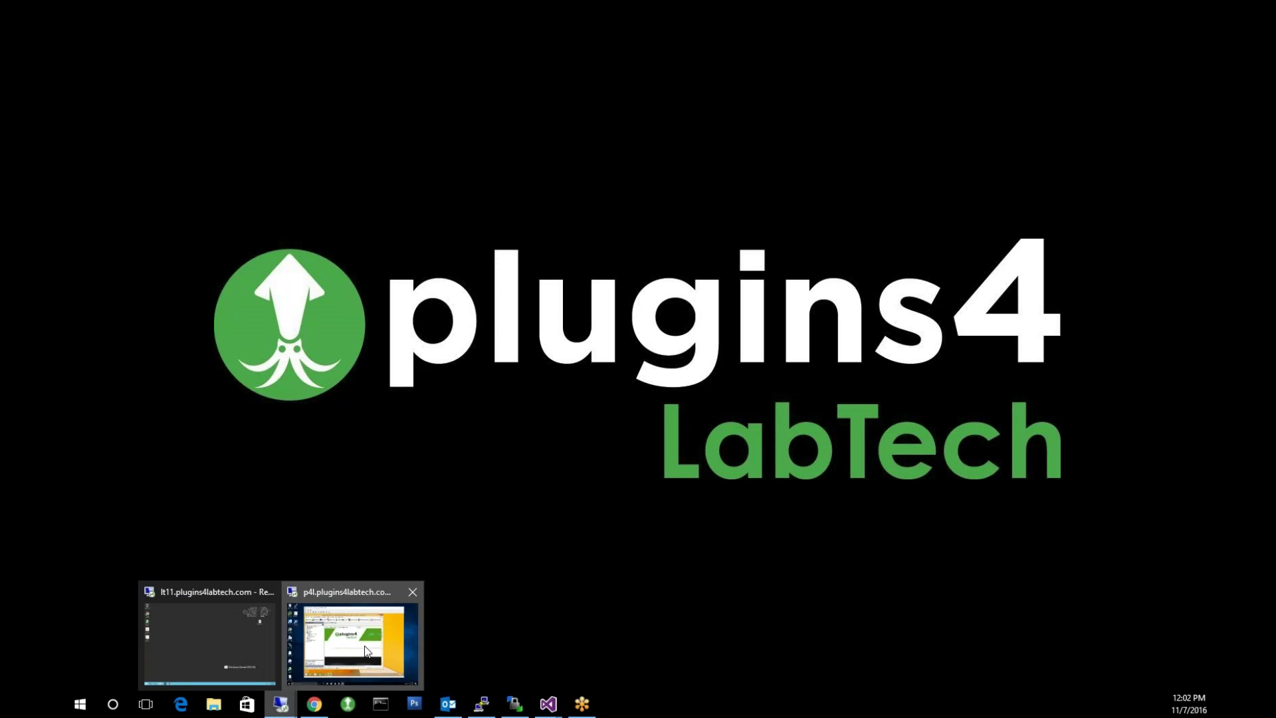
left_click(345, 658)
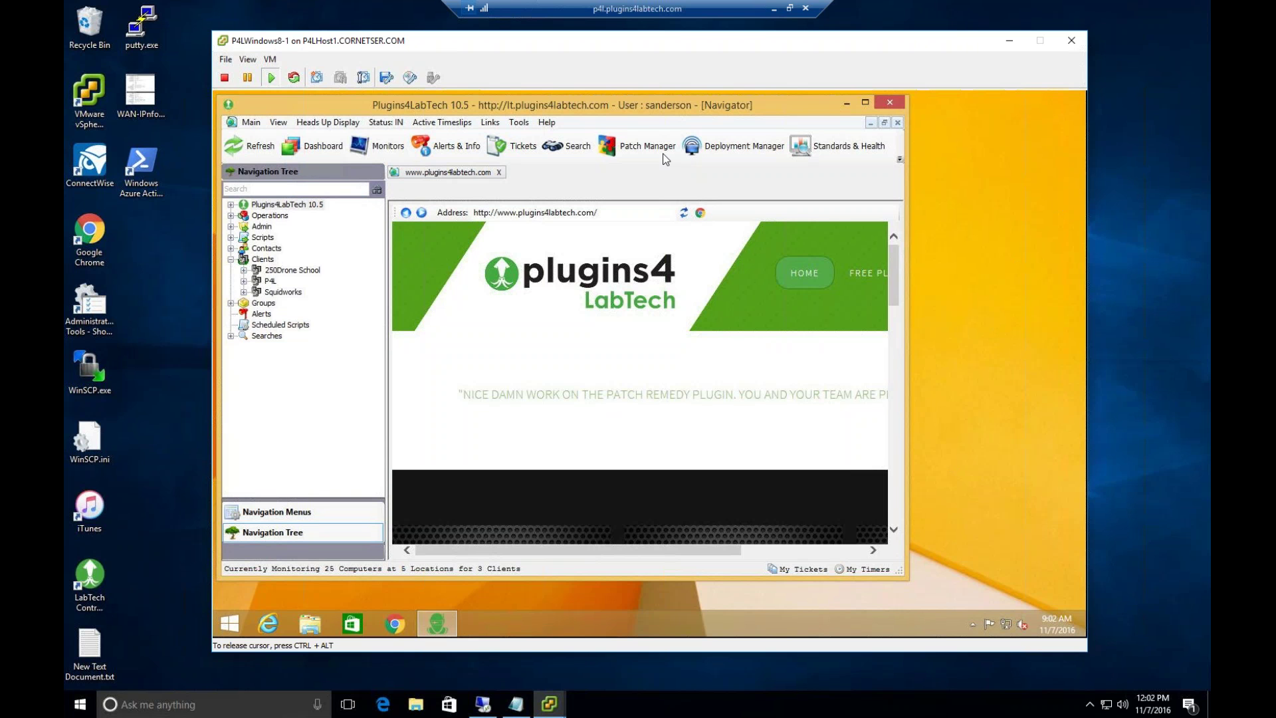
left_click_drag(671, 111, 707, 107)
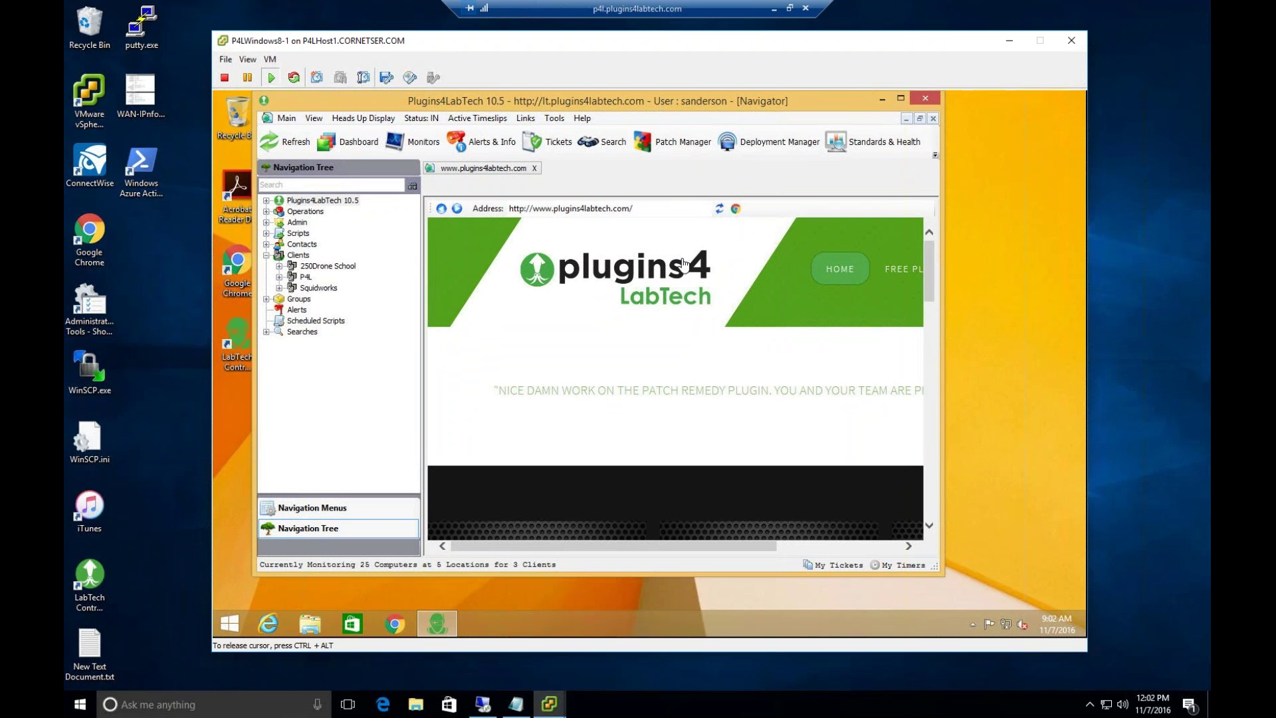
left_click(305, 277)
key("Return")
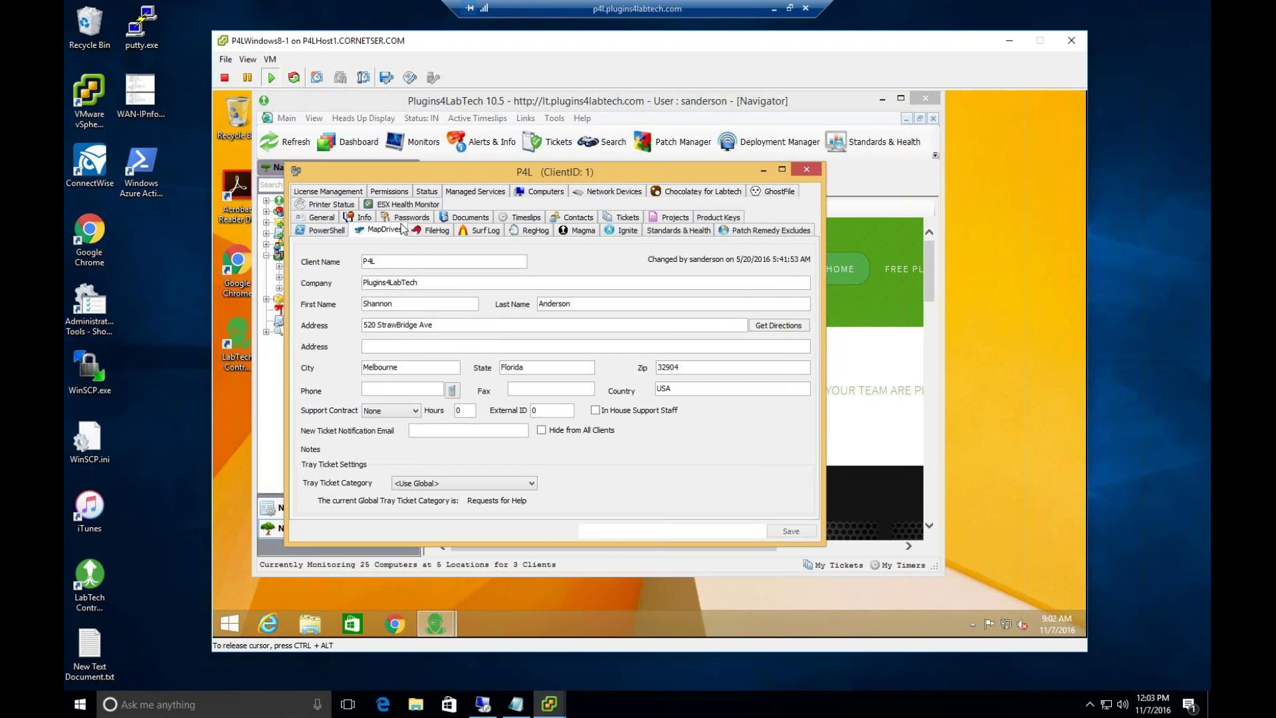
left_click(413, 219)
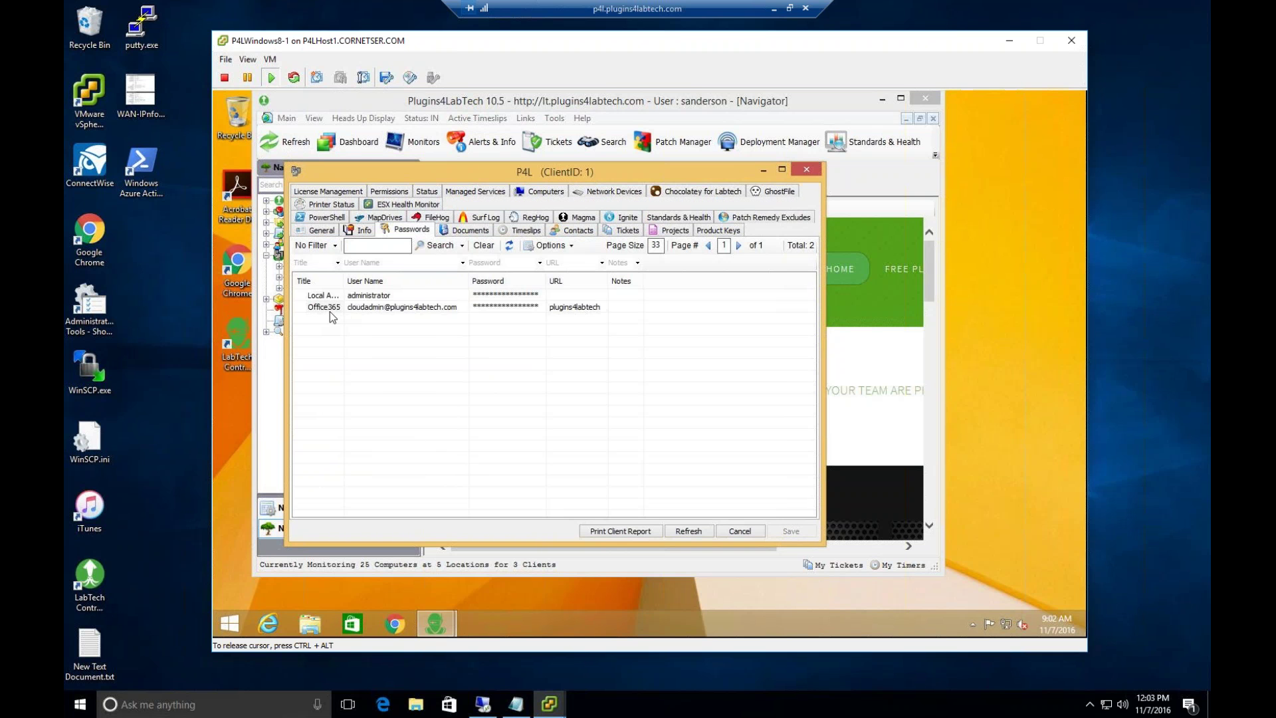
left_click(812, 170)
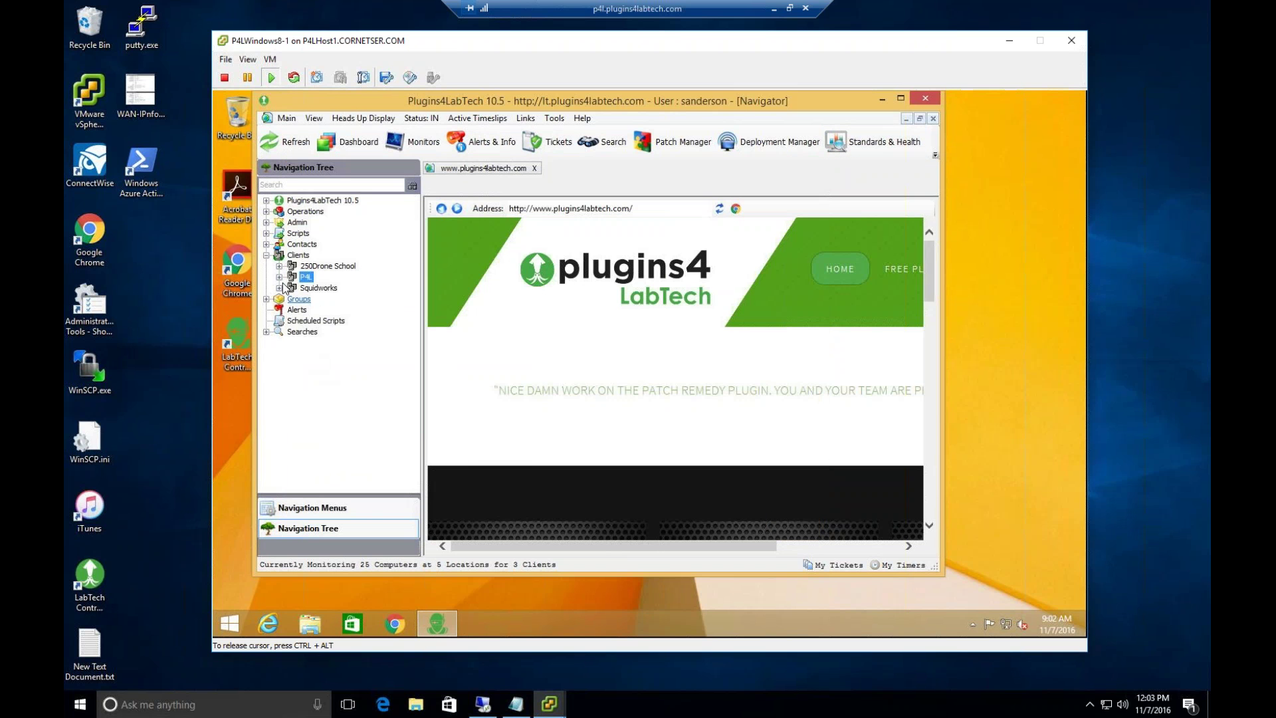
- Launch the Office365 For LabTech plugin from the View menu and move its window fully into view
left_click(313, 118)
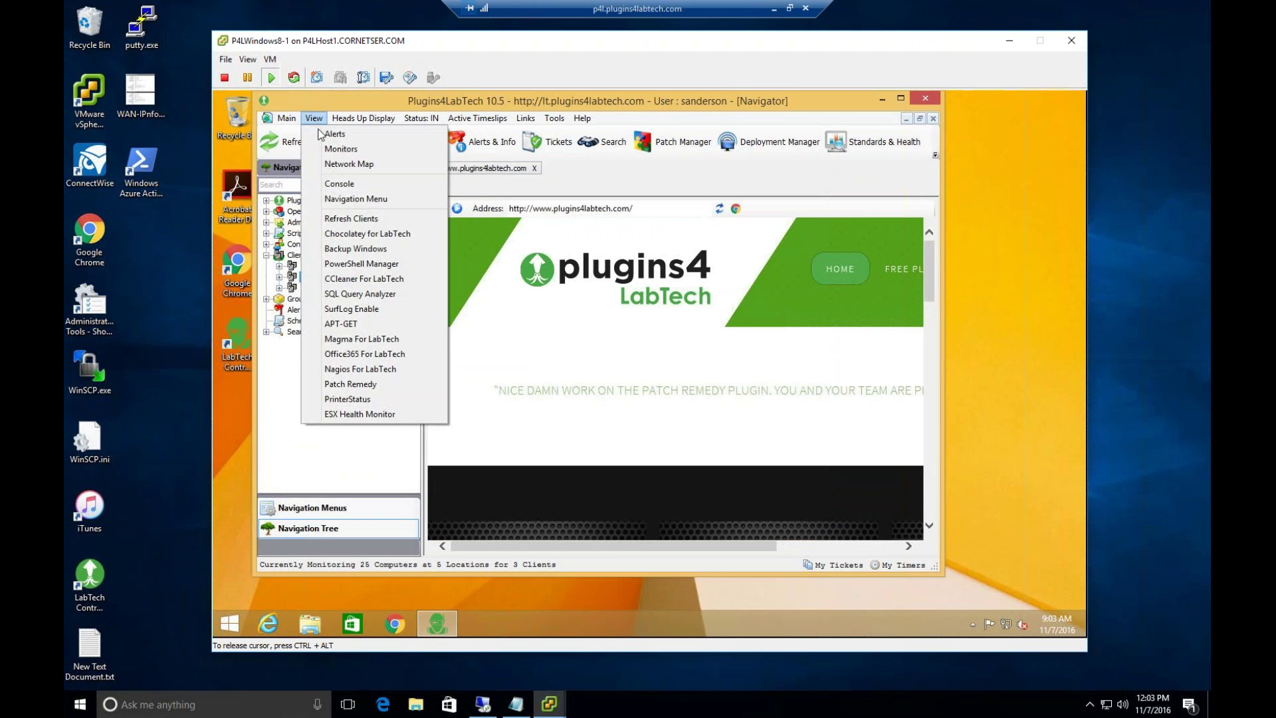
left_click(364, 354)
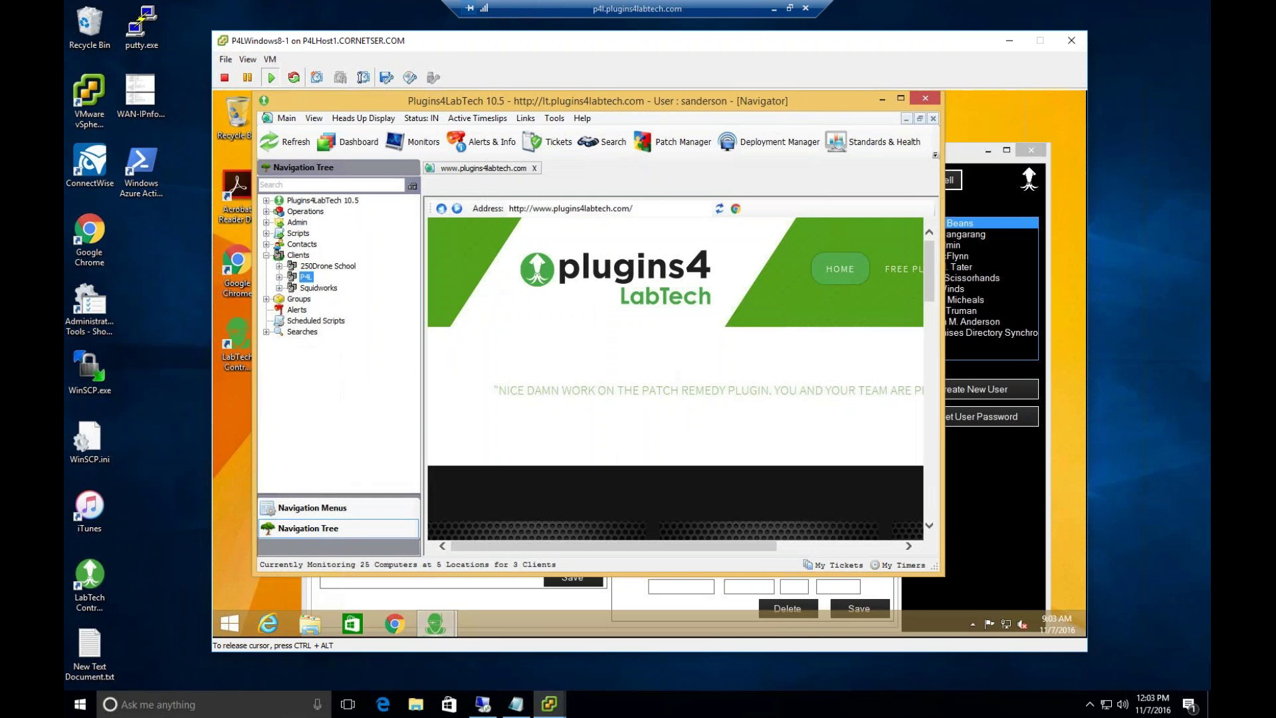
left_click(957, 160)
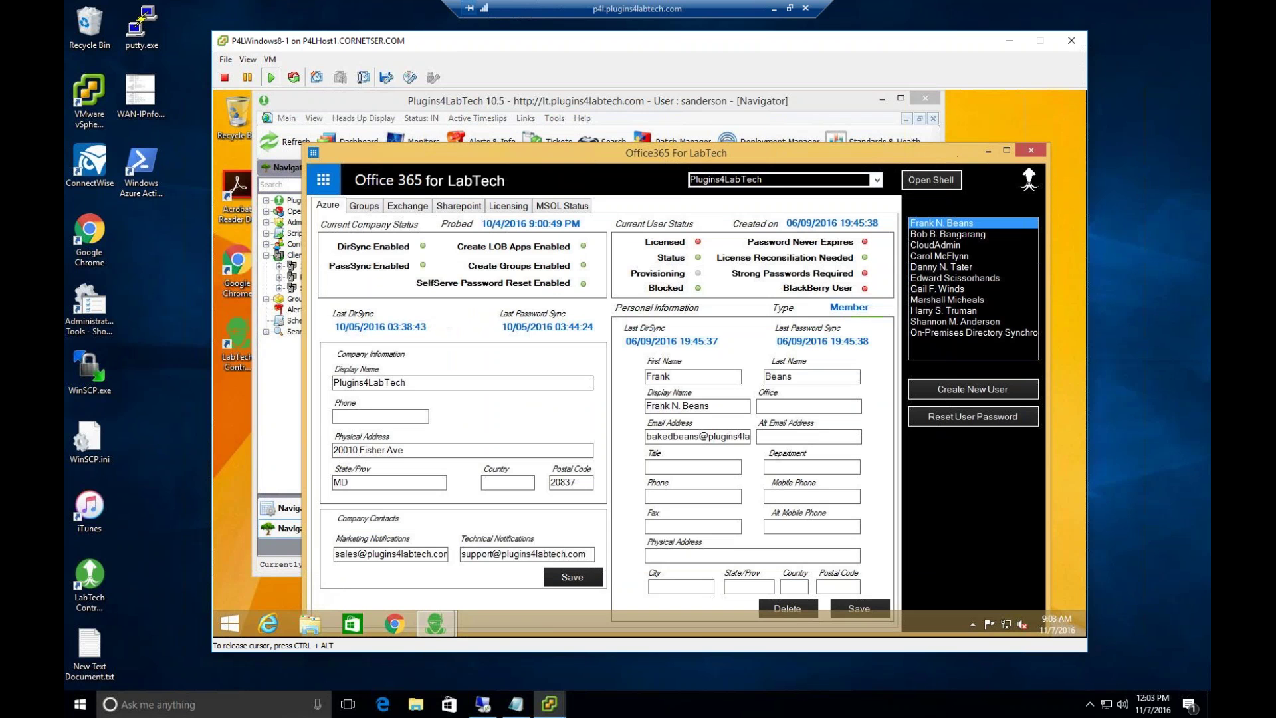
left_click_drag(747, 149, 759, 107)
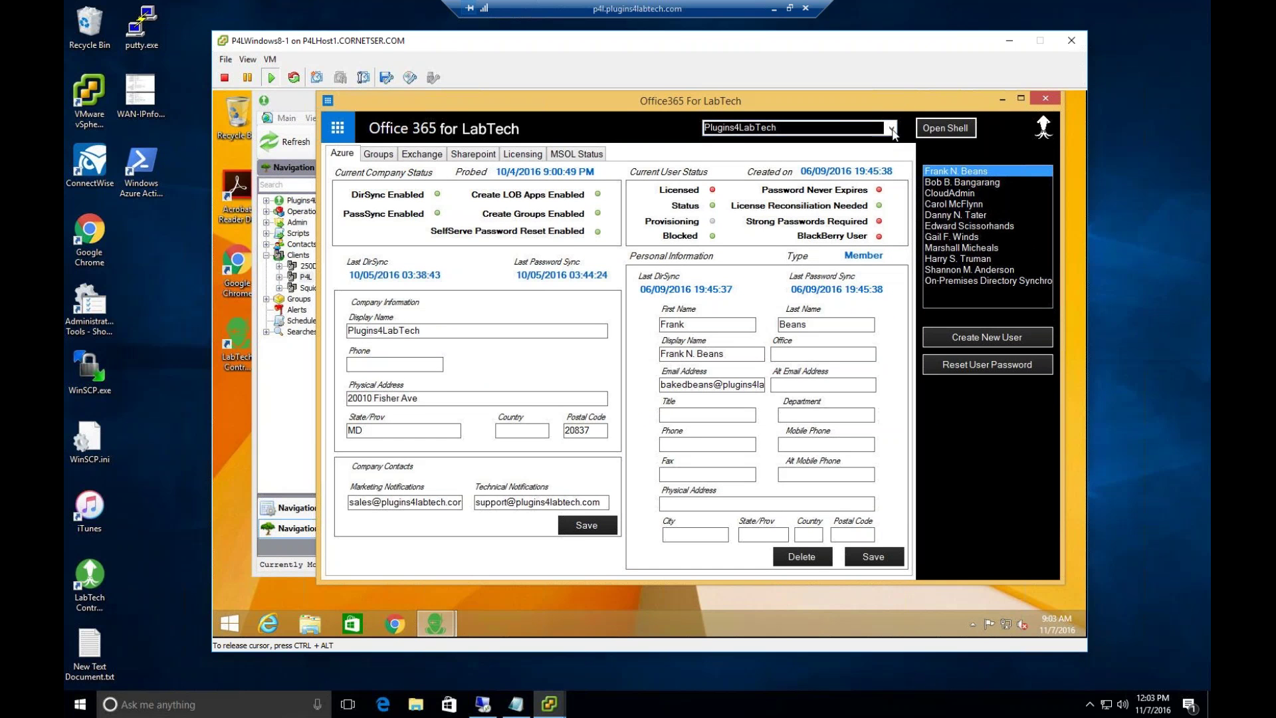
- Select the Plugins4LabTech company and start a PowerShell session connected to Office365
left_click(747, 128)
left_click(763, 143)
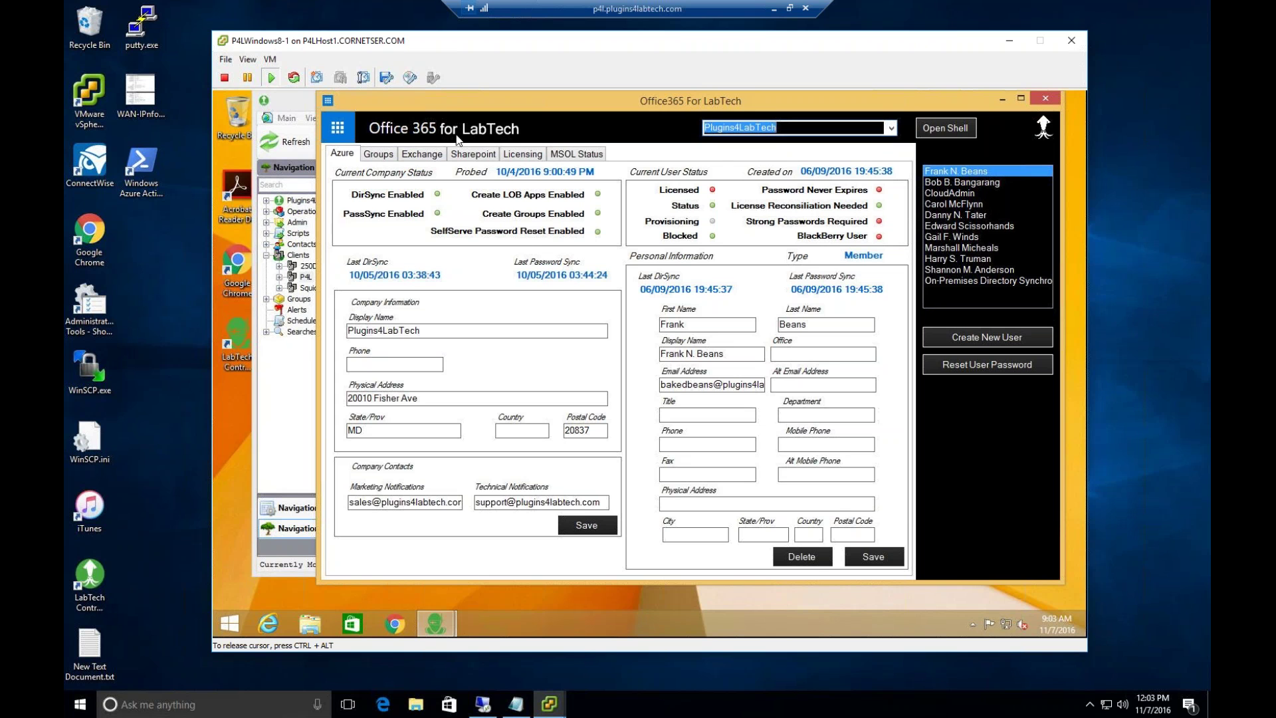
left_click(948, 131)
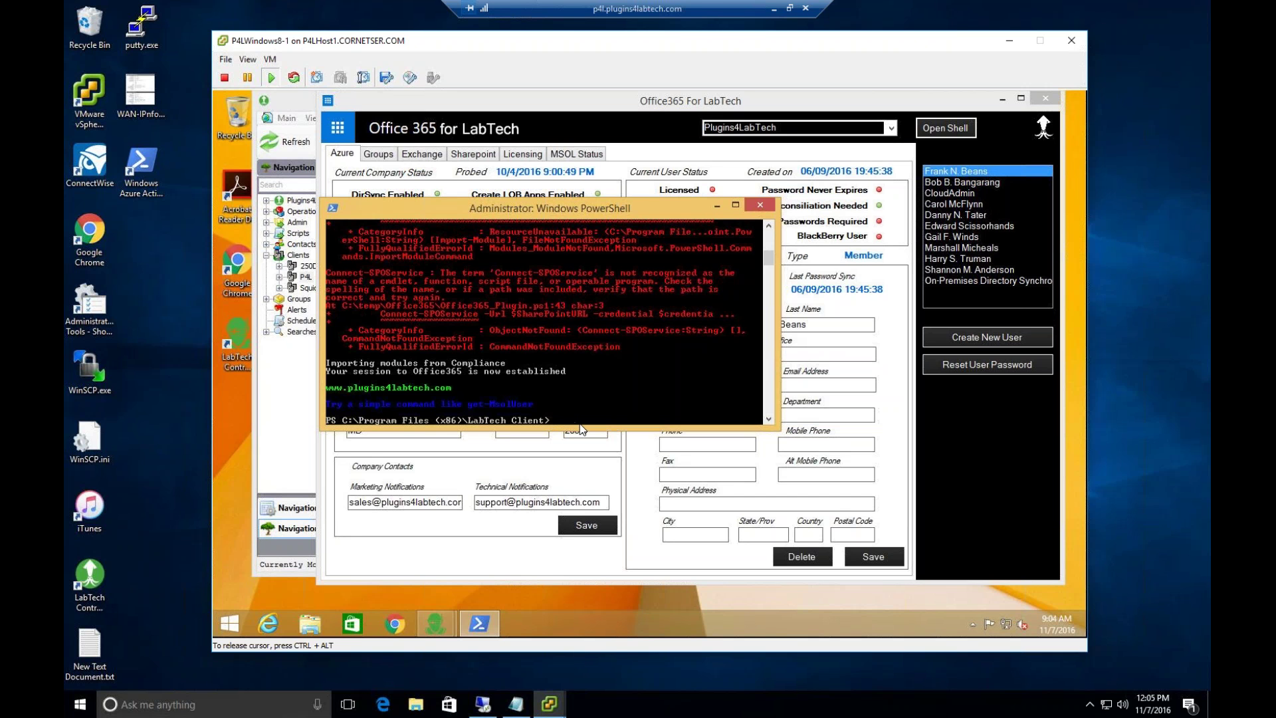
- Run get-msoluser after a mistyped attempt, find it unrecognized, and close PowerShell
type("e")
type("t-mosluser")
key("Return")
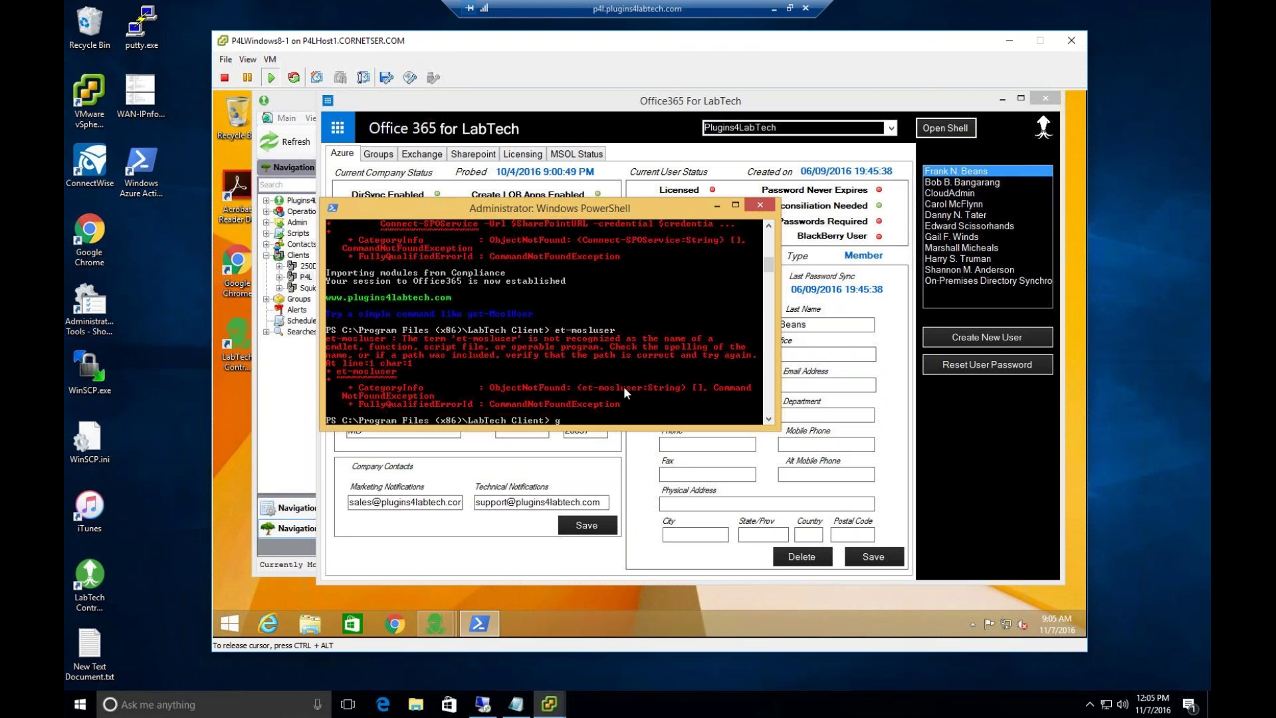
type("get-msoluser")
key("Return")
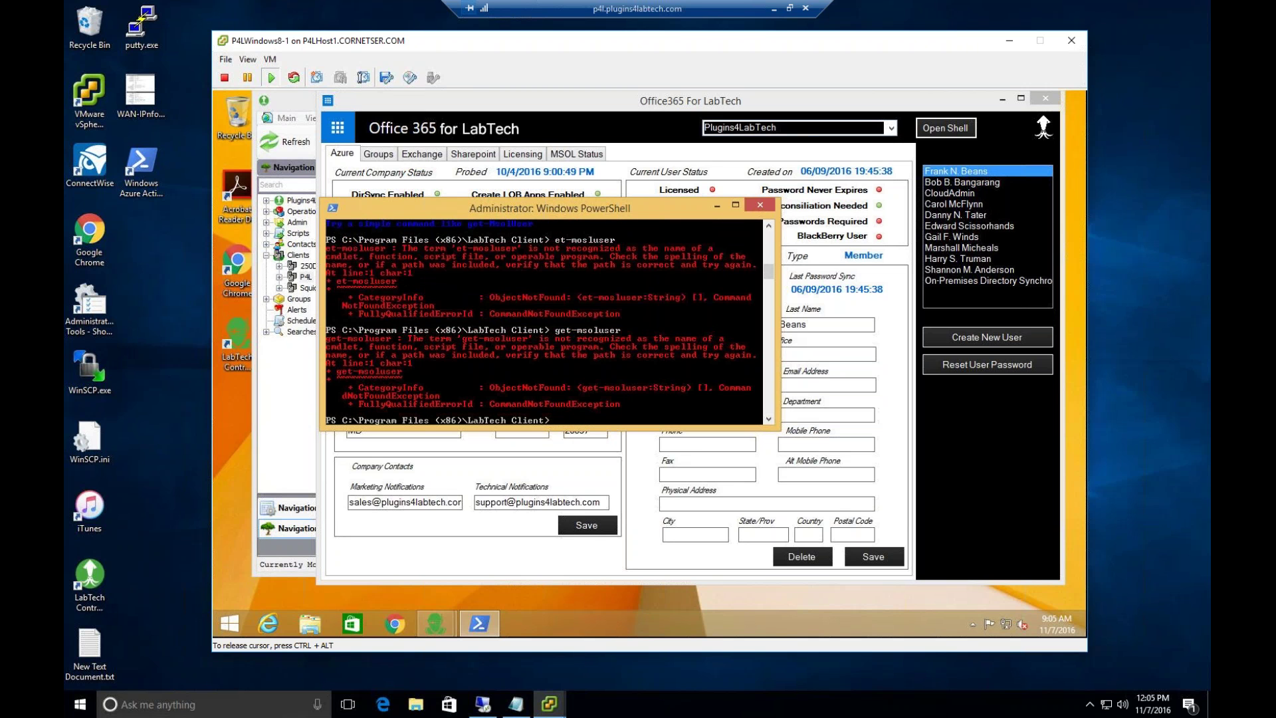
left_click(759, 204)
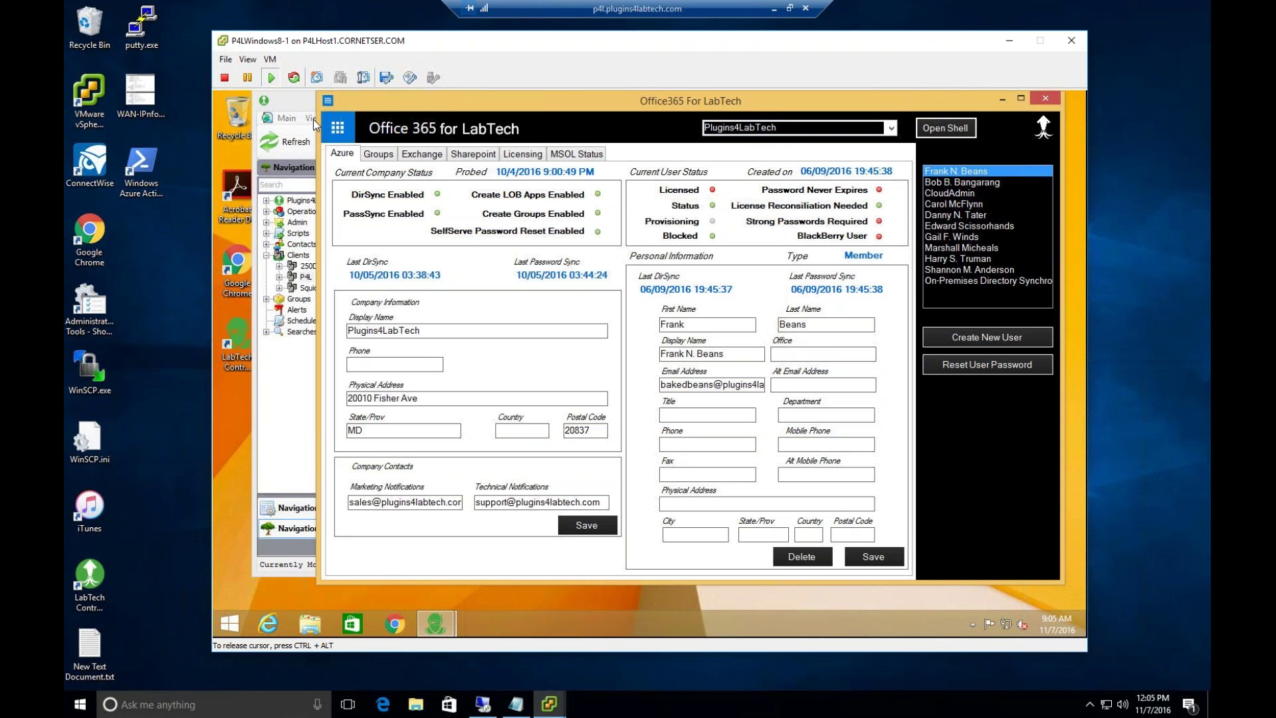
- Open the plugin's global configuration, check the client list keeping LTDEV105, and show the VM's Start screen
left_click(338, 130)
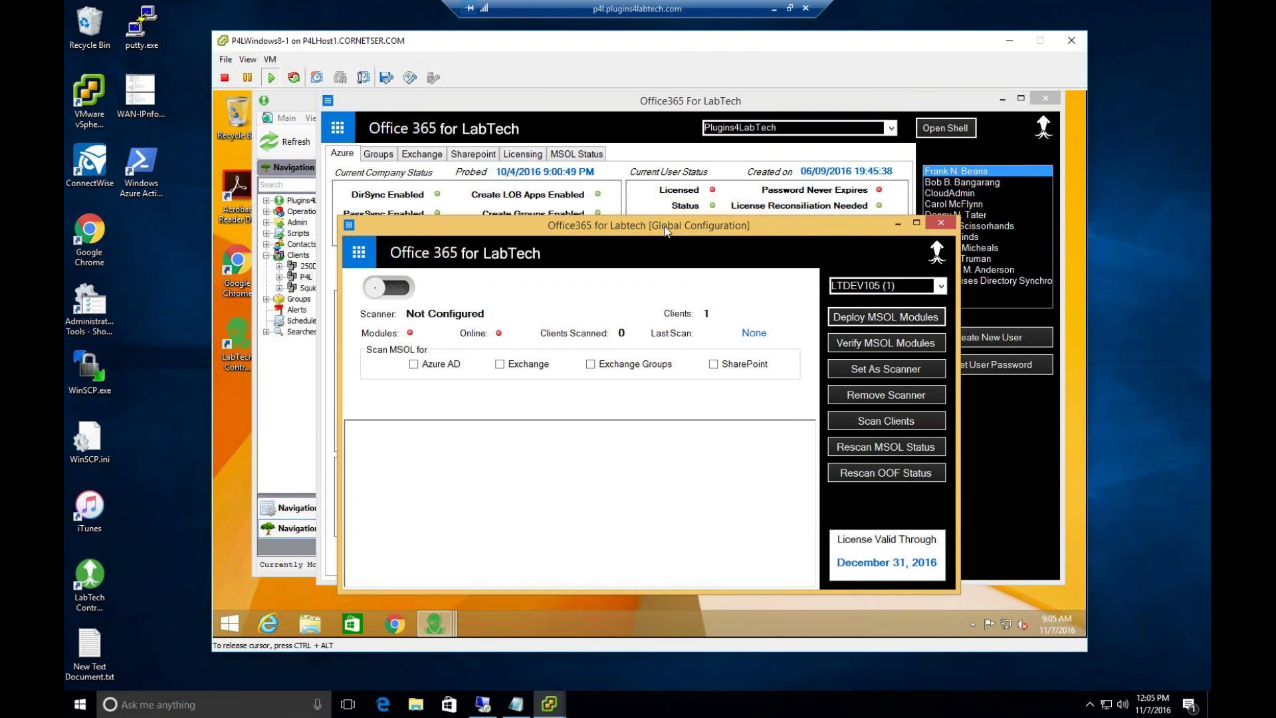
left_click_drag(777, 229, 792, 199)
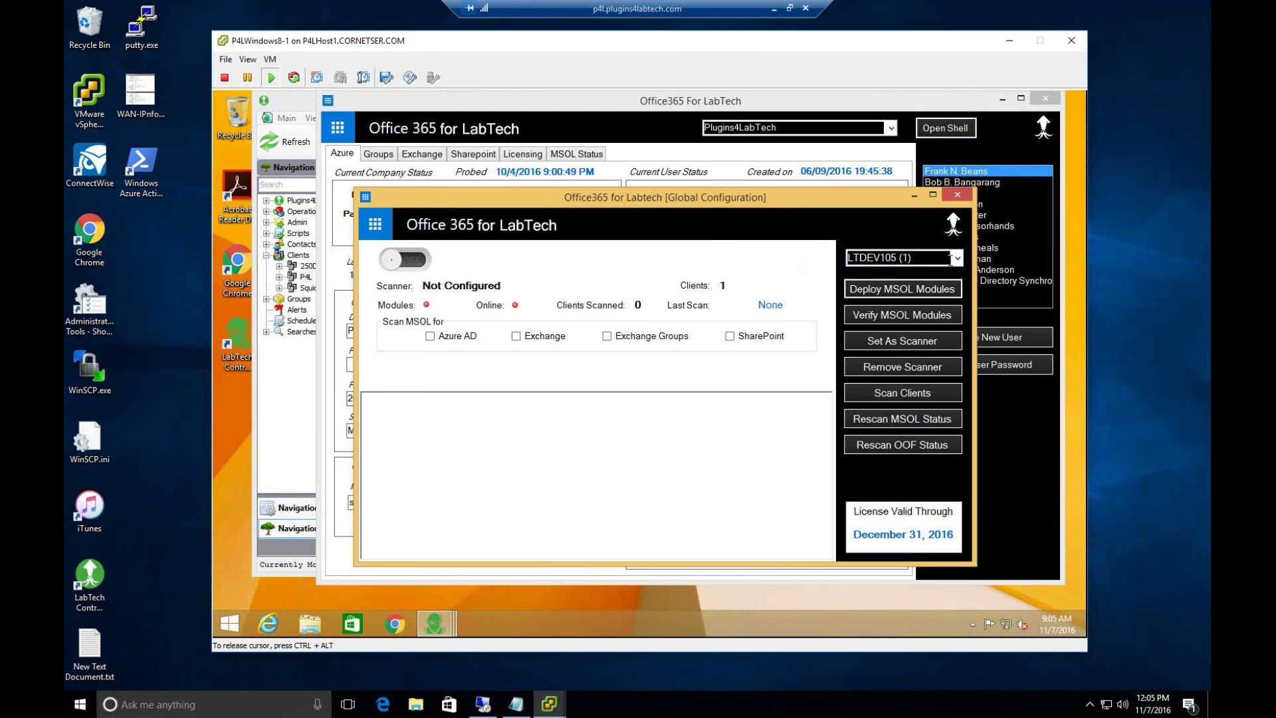
left_click(958, 258)
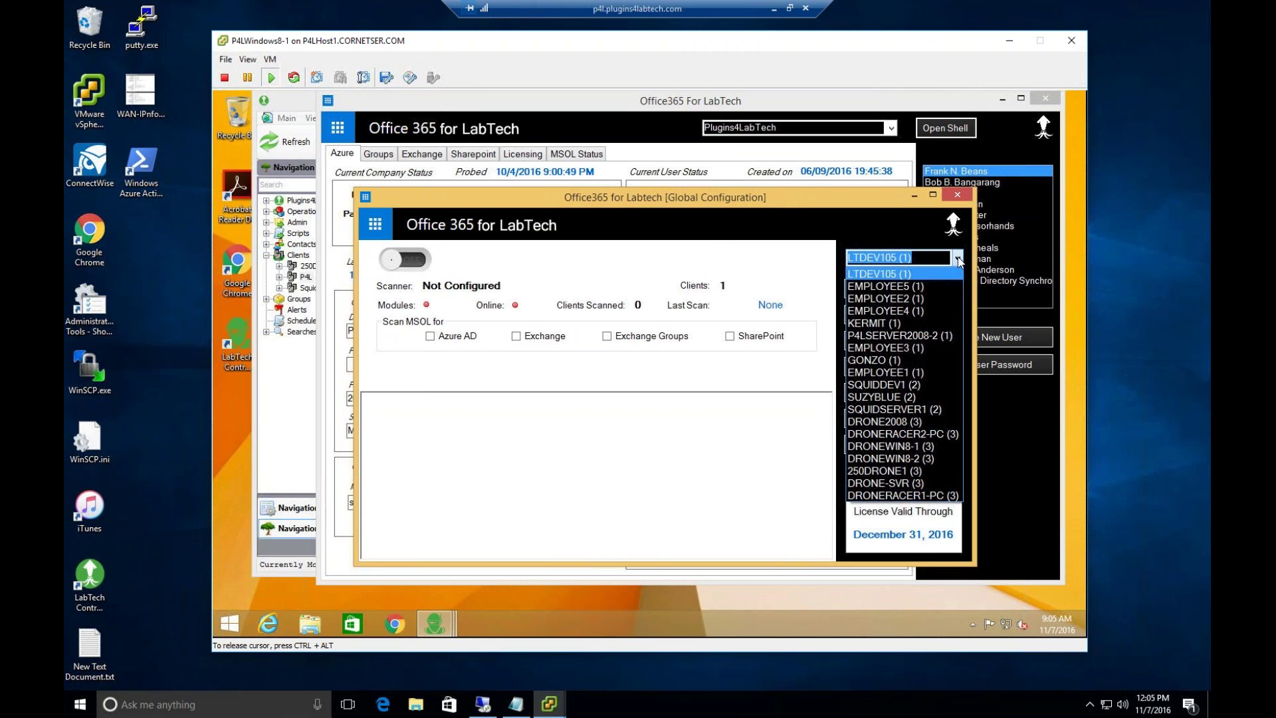
left_click(959, 261)
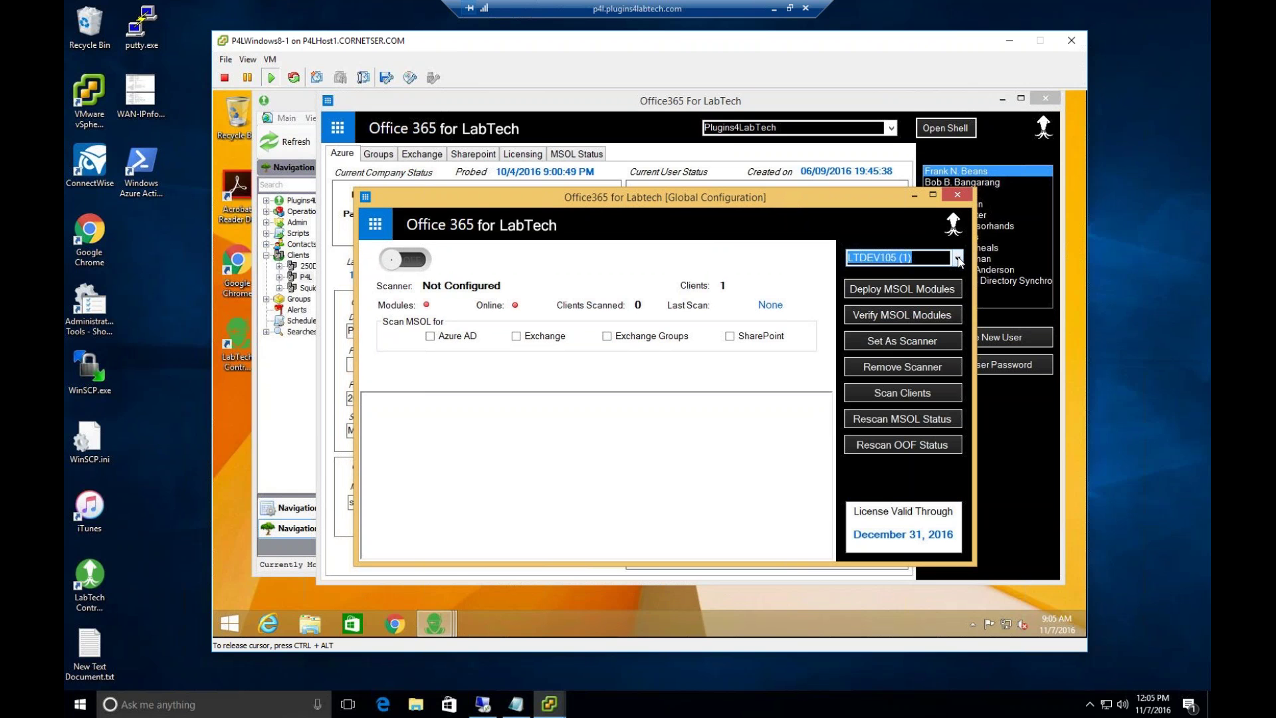
left_click(959, 262)
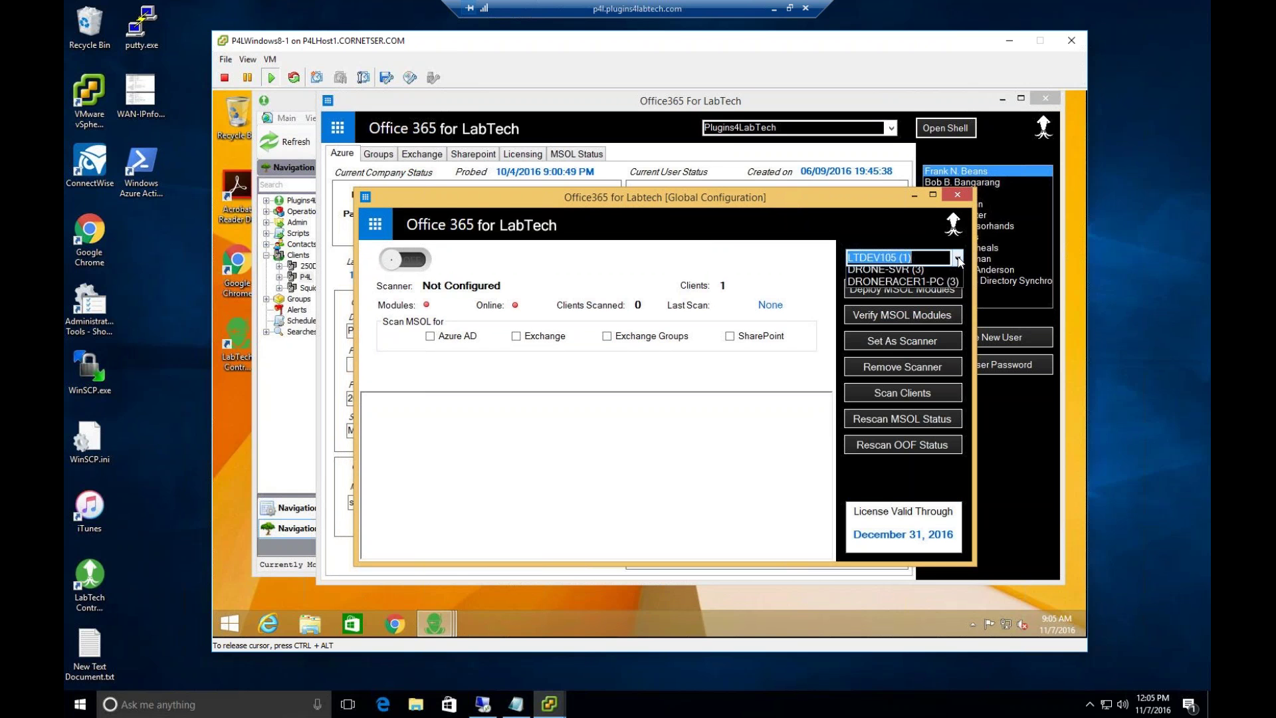
left_click(238, 625)
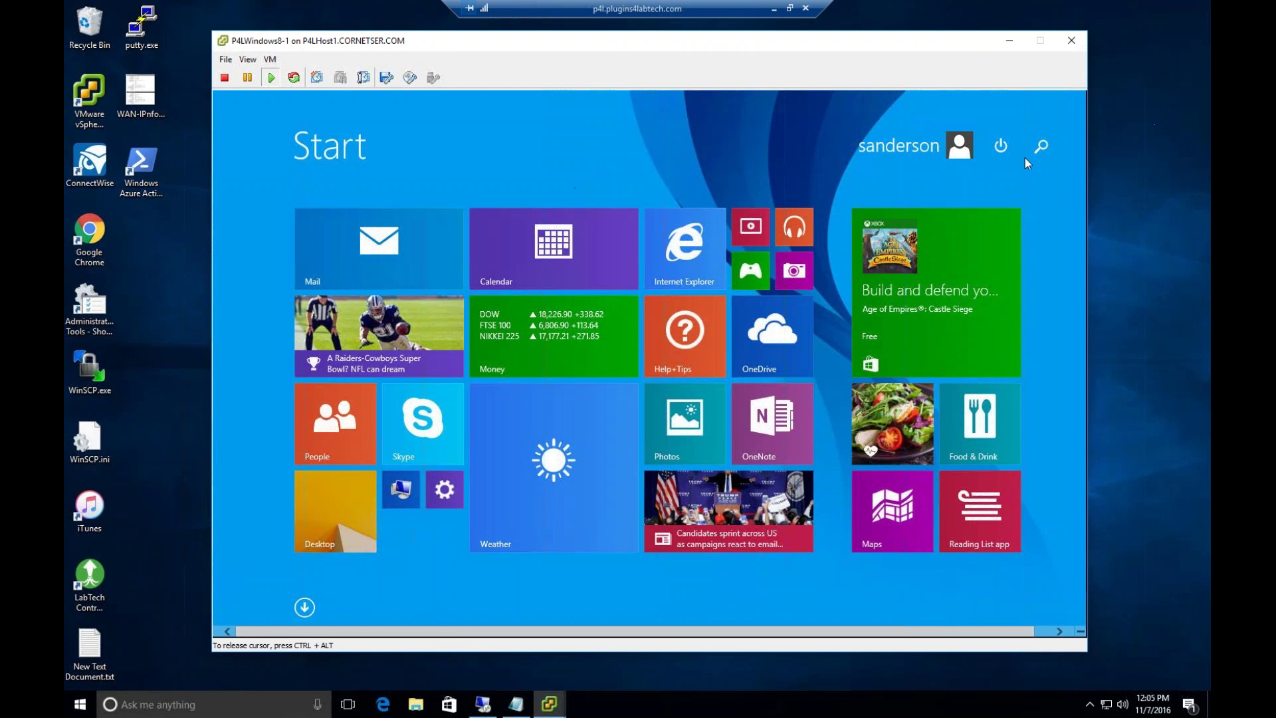
- Search 'control' on the VM, open Control Panel and view the System page showing Windows 8.1 Pro
left_click(1041, 146)
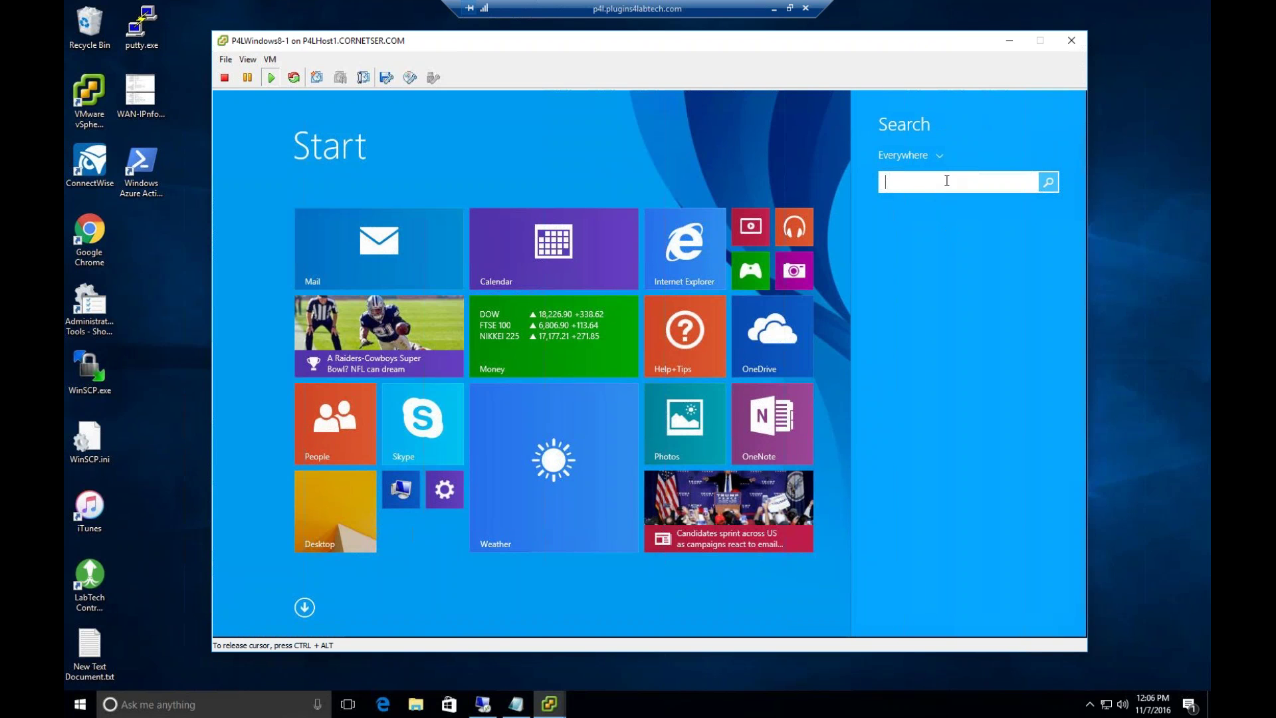
type("control")
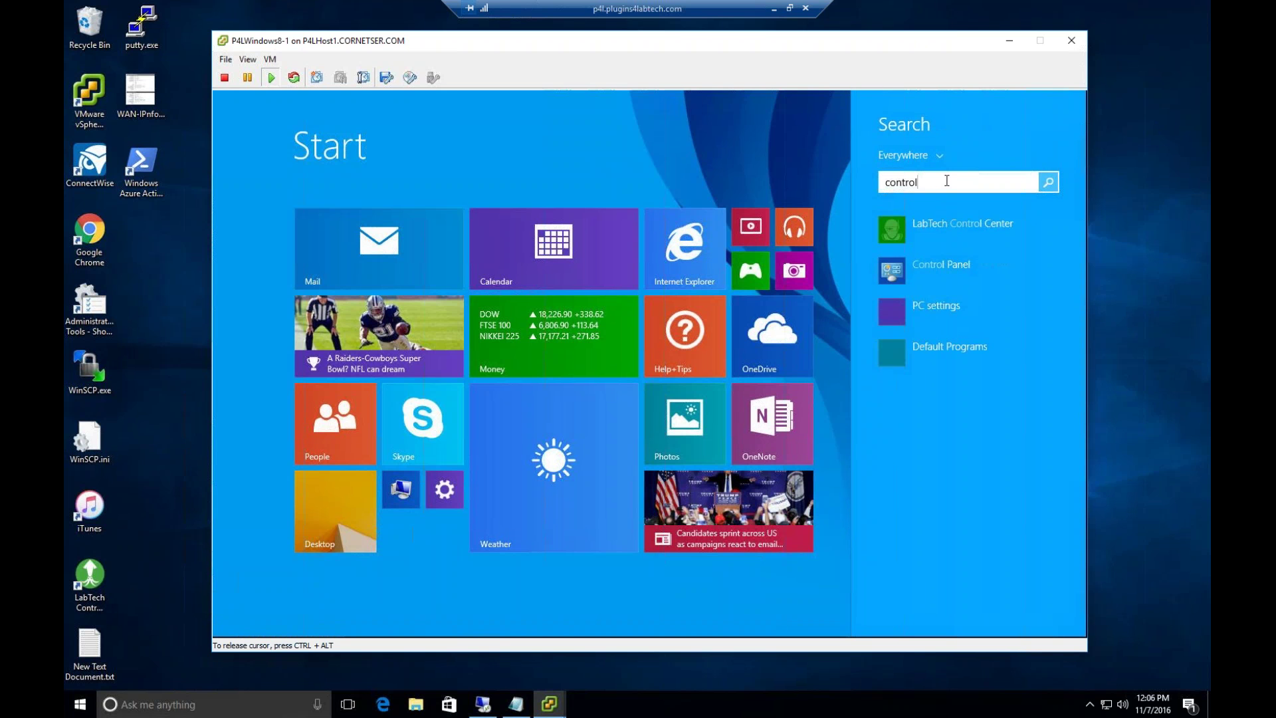
left_click(931, 212)
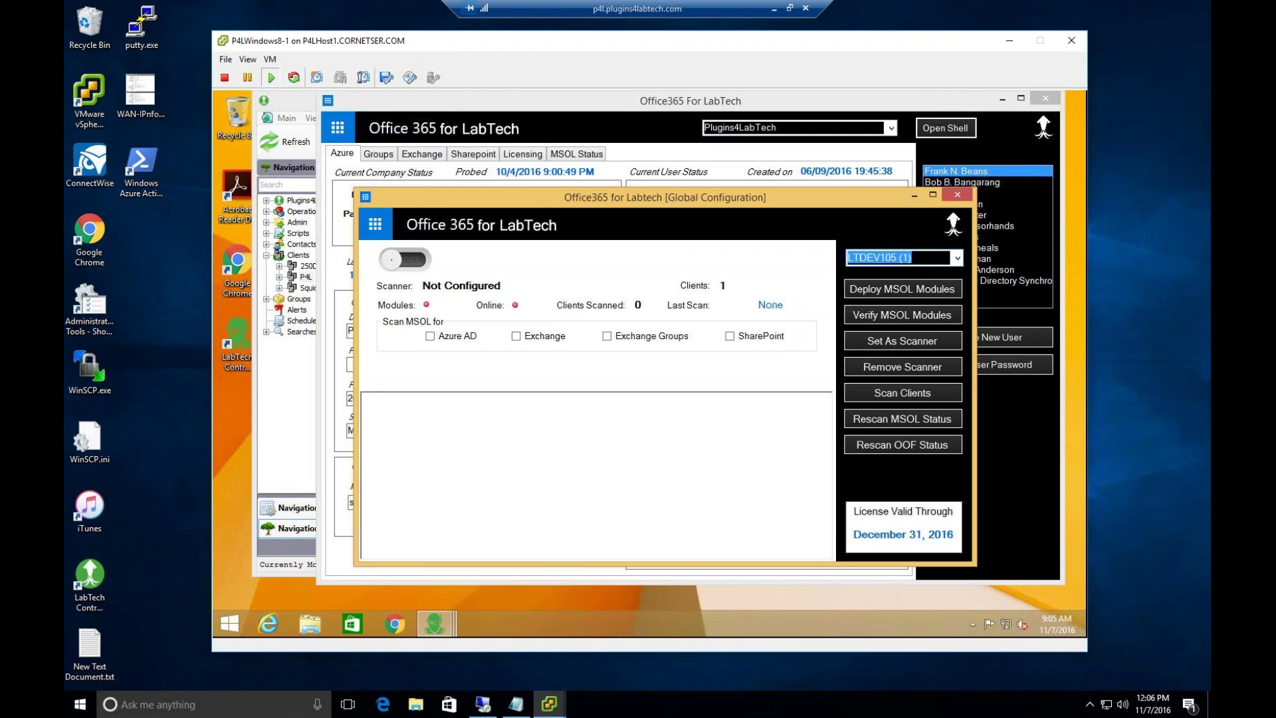
left_click(228, 624)
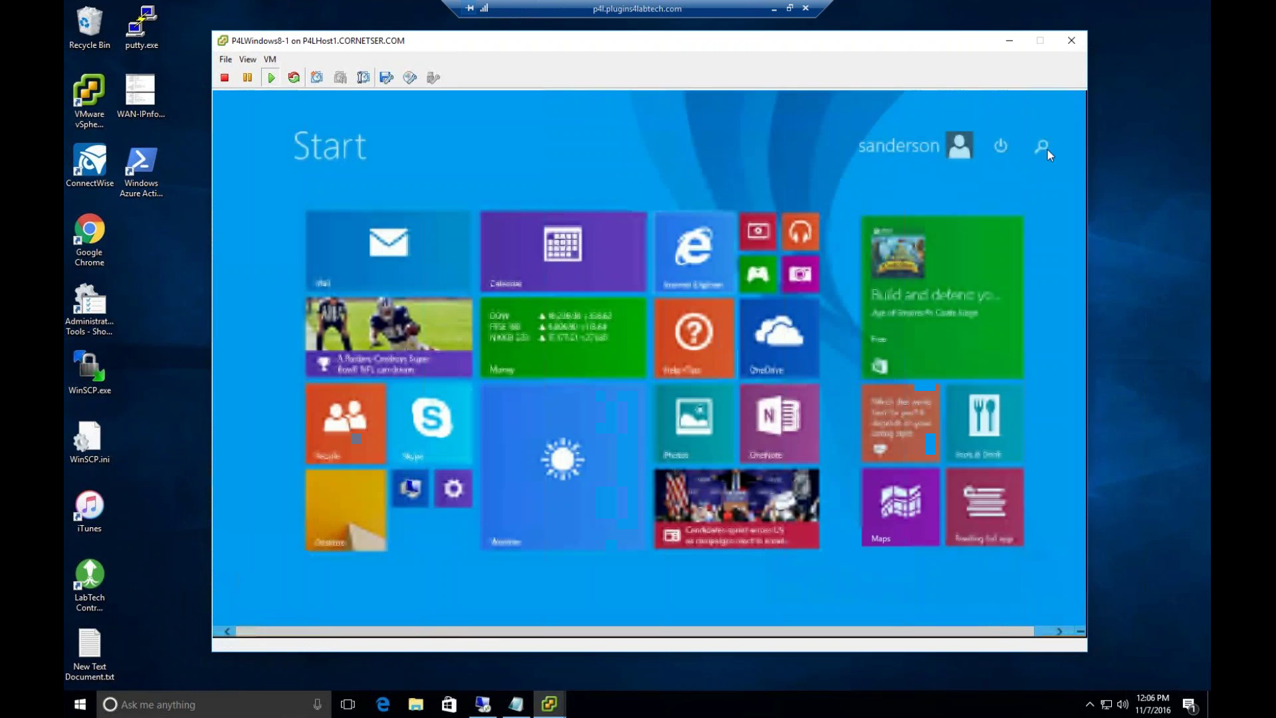
left_click(1041, 147)
type("c")
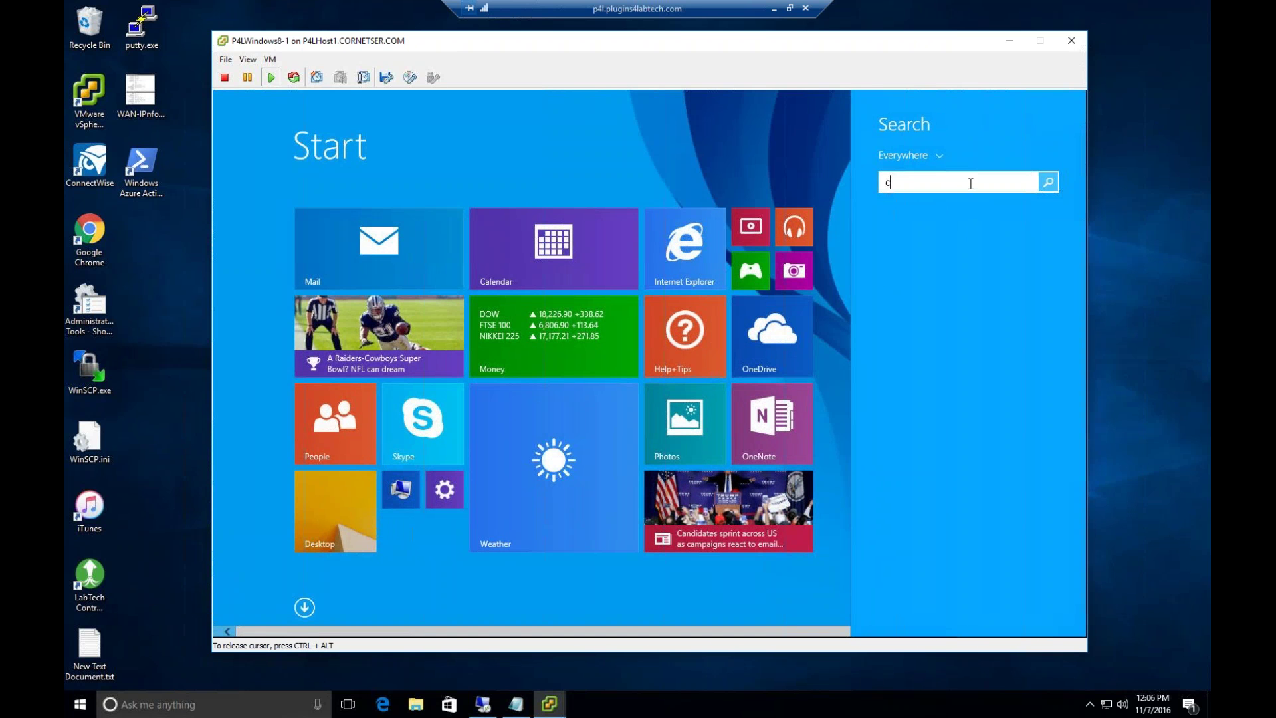
type("ontrol Center")
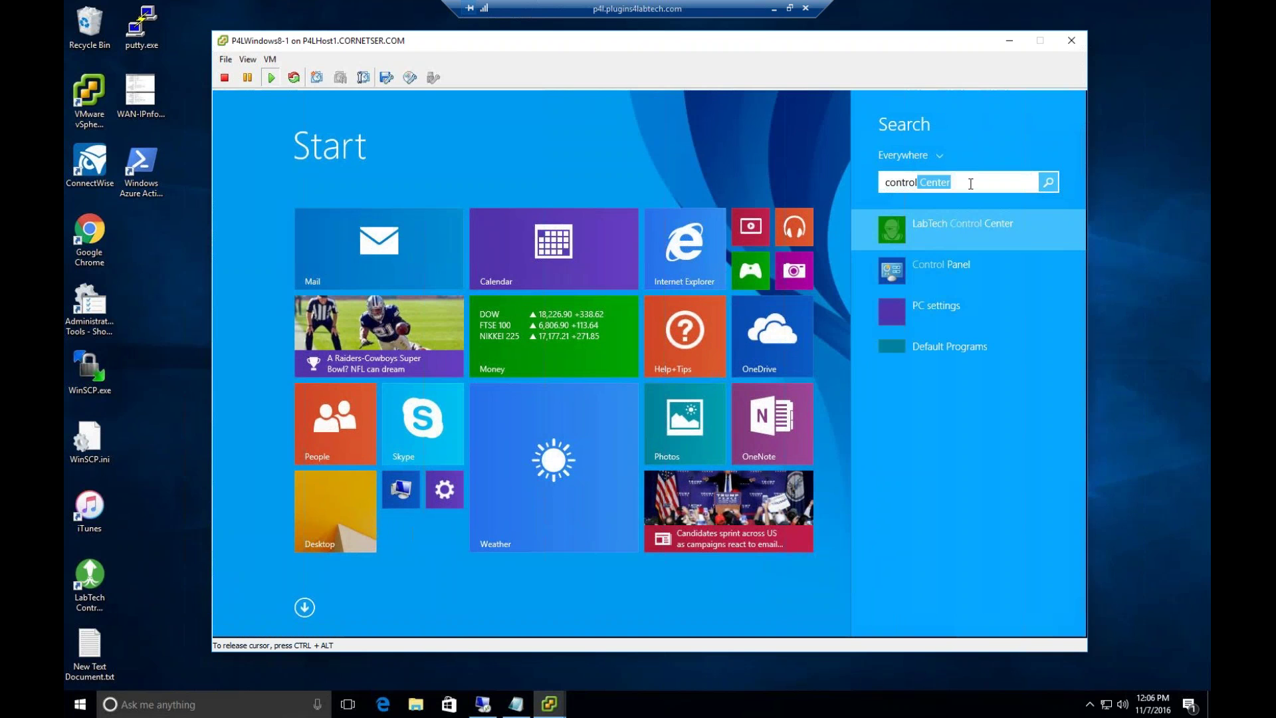
left_click(935, 269)
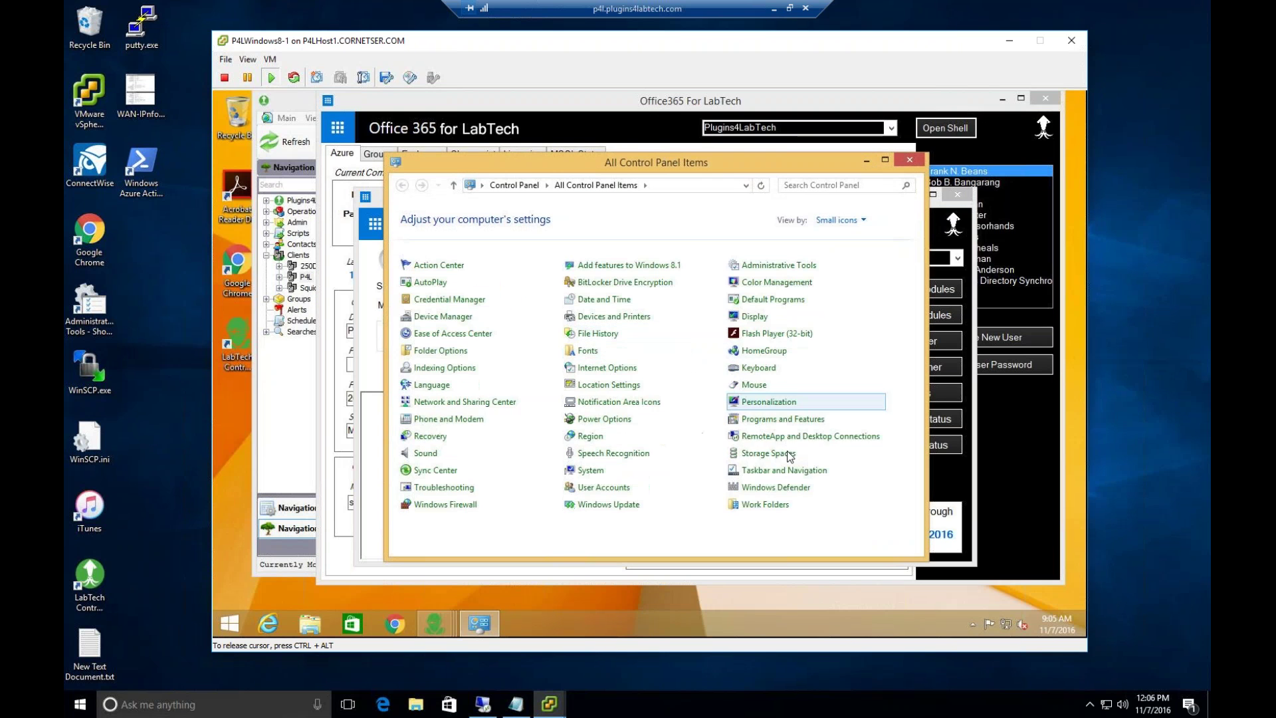
left_click(587, 471)
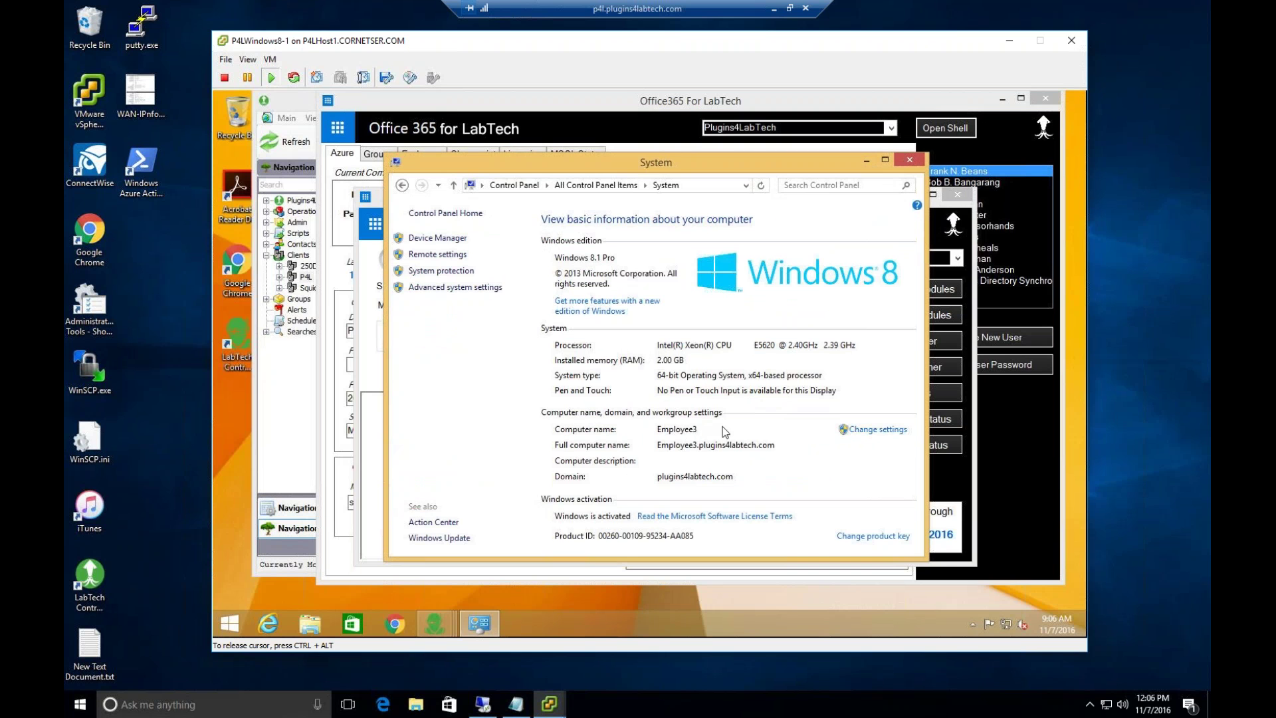
- Close System, choose EMPLOYEE3 as the target machine and deploy the MSOL modules to it
left_click(919, 164)
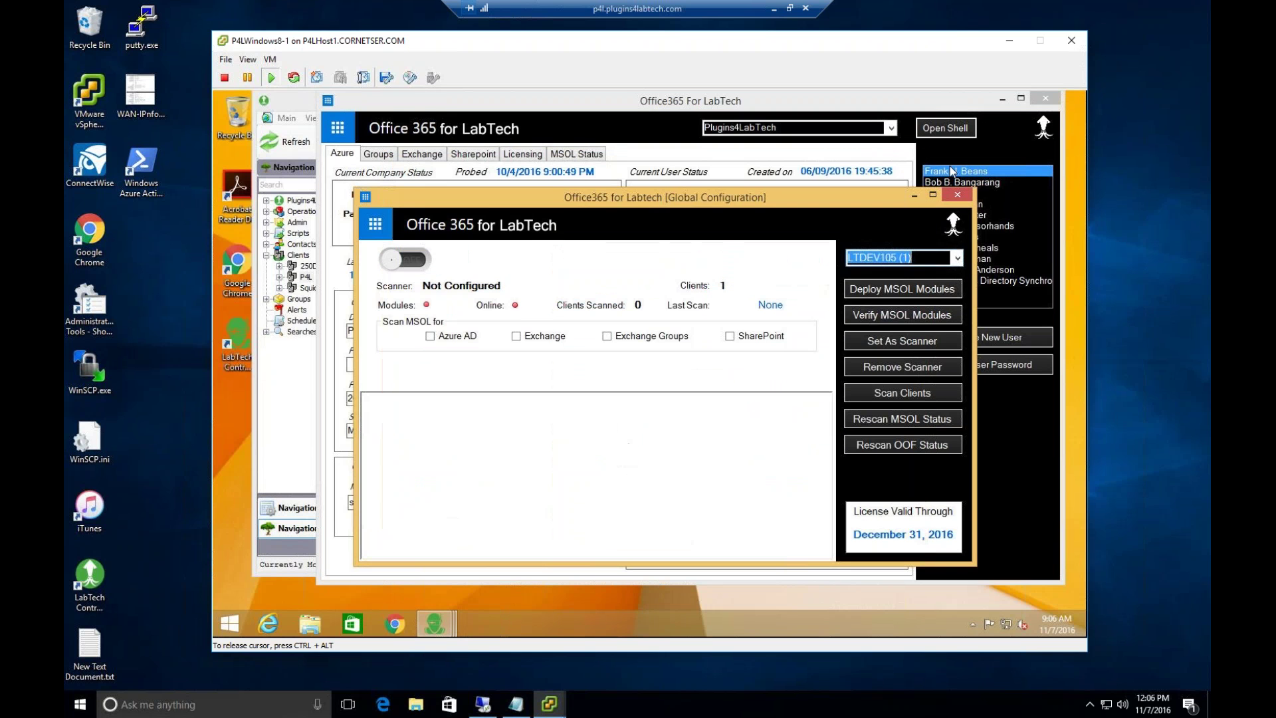
left_click(957, 257)
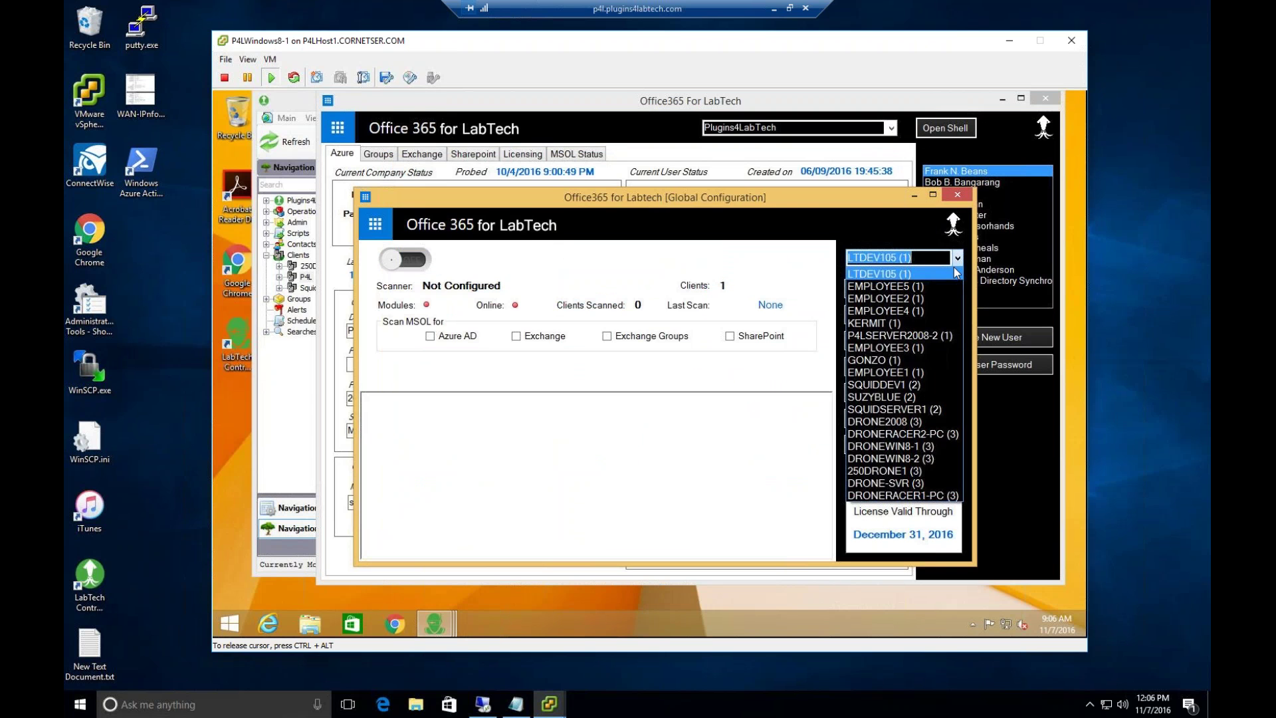
left_click(884, 347)
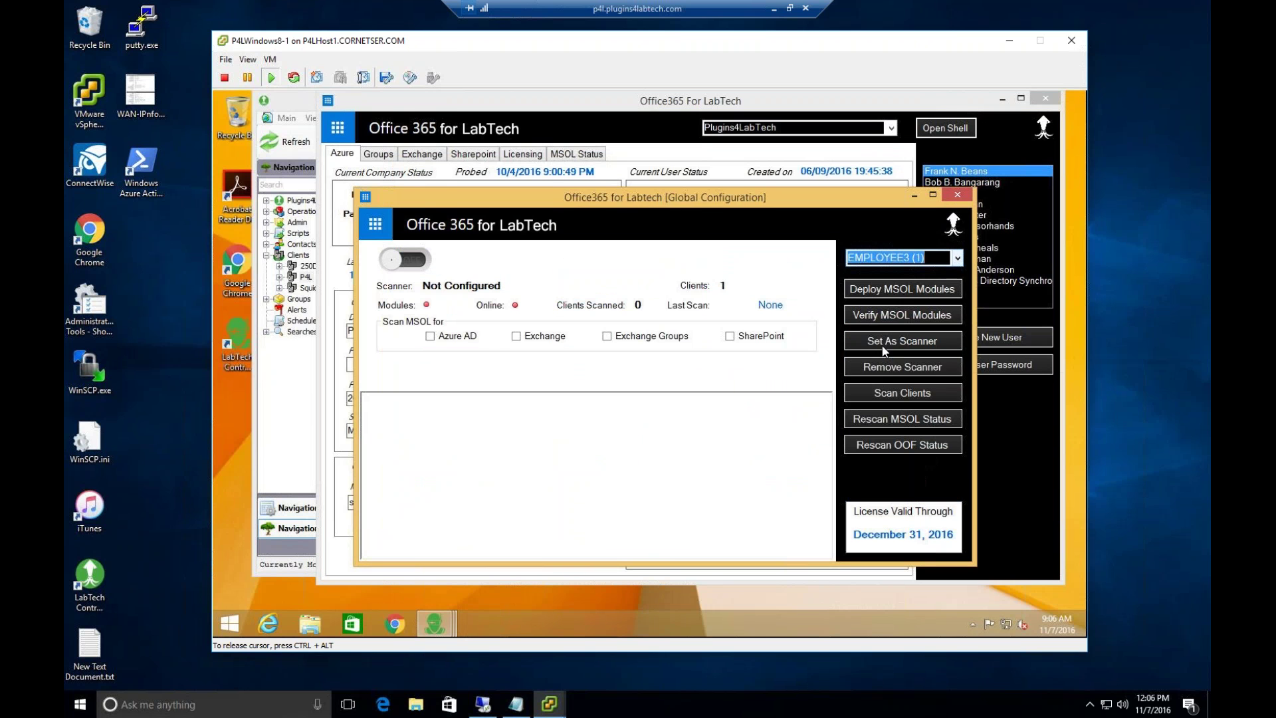
left_click(912, 288)
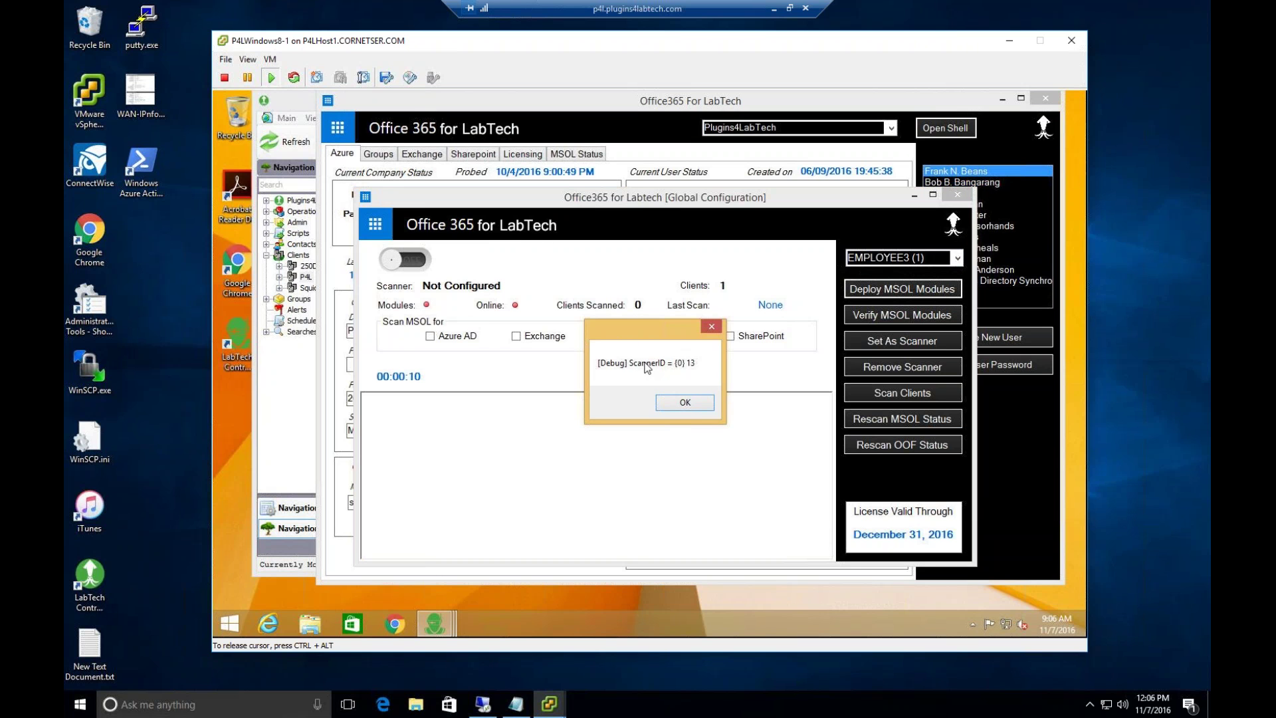
- Dismiss the ScannerID 13 debug message and let the module installation complete on EMPLOYEE3
left_click(700, 401)
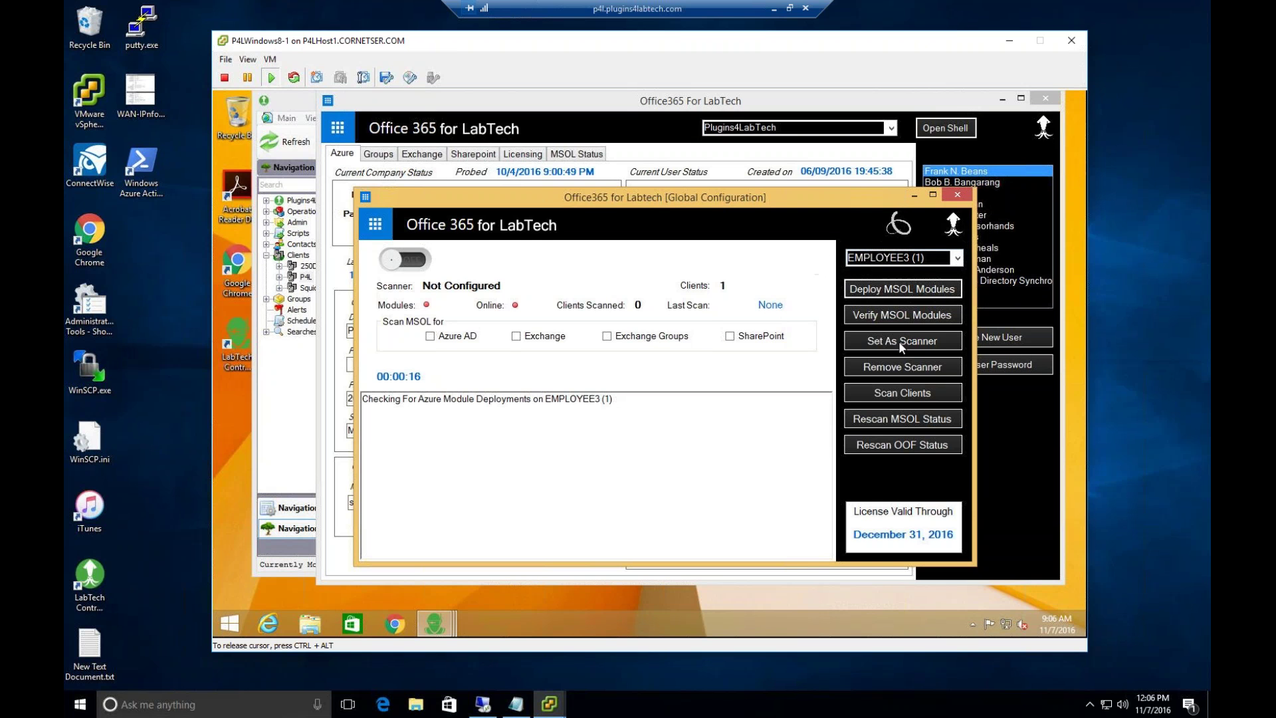
left_click(958, 259)
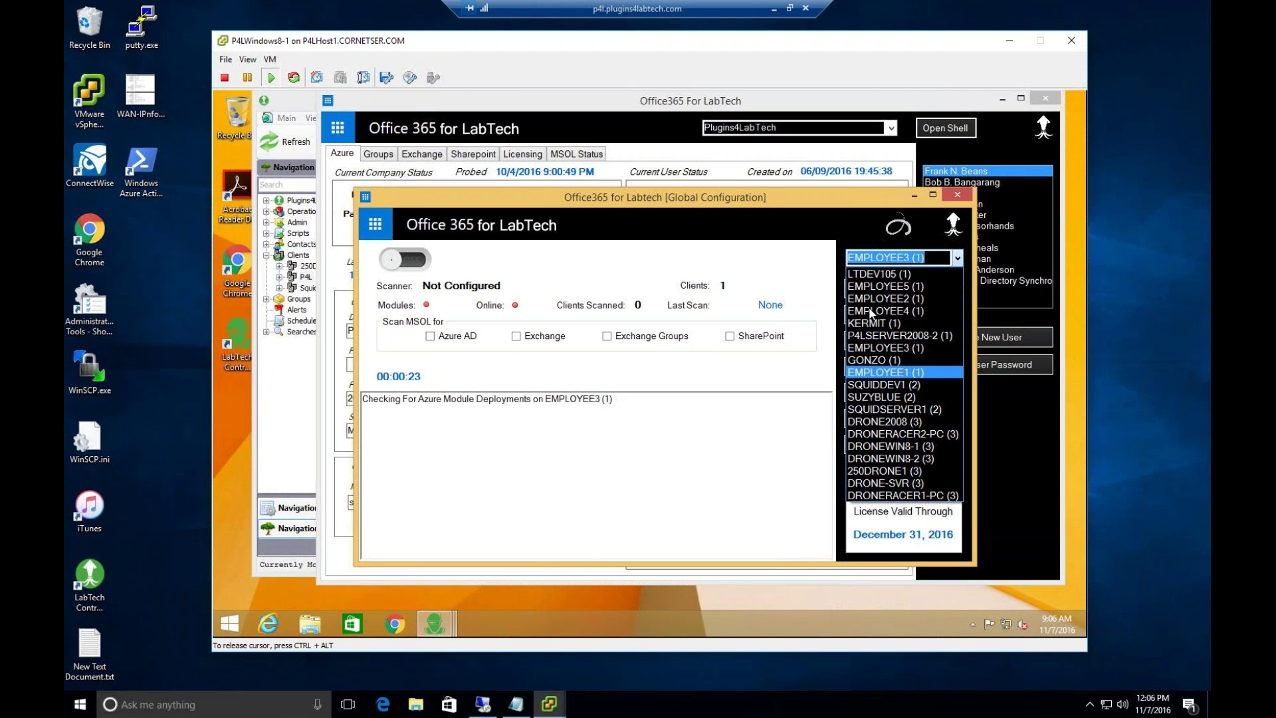
left_click(878, 260)
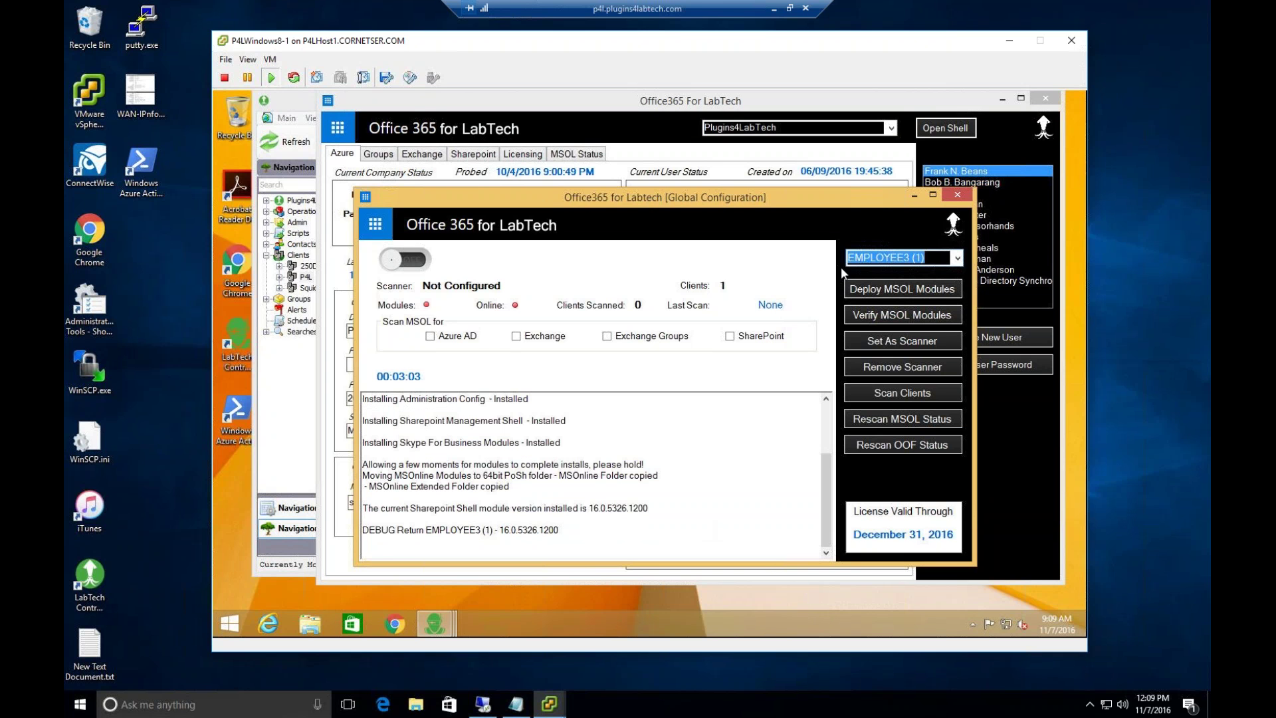
- Close Global Configuration and open an administrator PowerShell importing the Office365, Sharepoint and Compliance modules
left_click(965, 195)
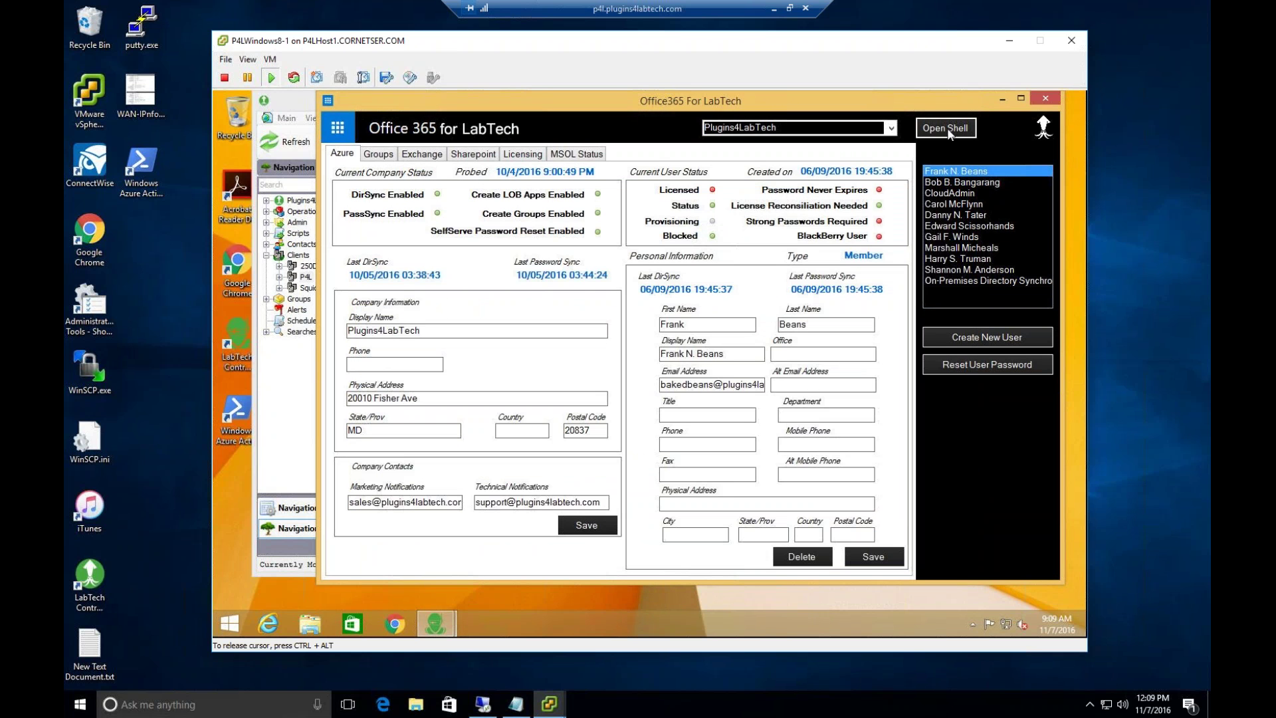
left_click(951, 131)
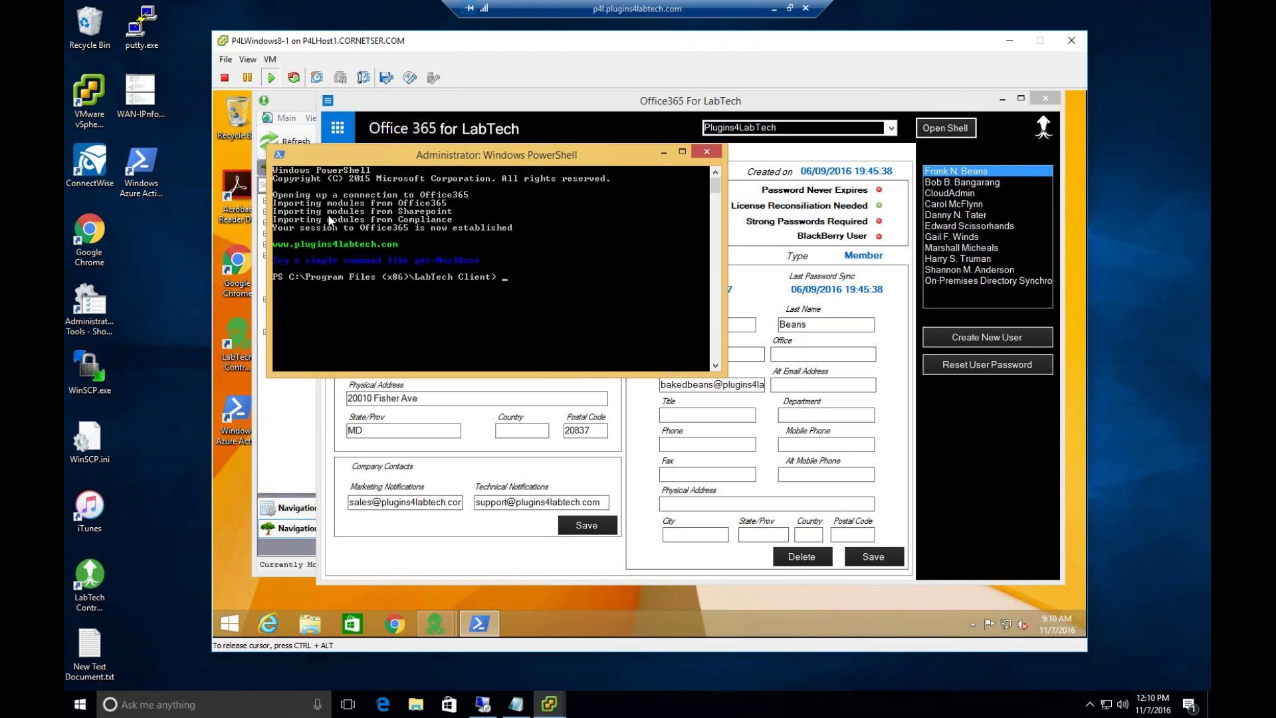
- Run get-msoluser to list the tenant's users by UserPrincipalName and DisplayName
type("get-msoluser")
key("Return")
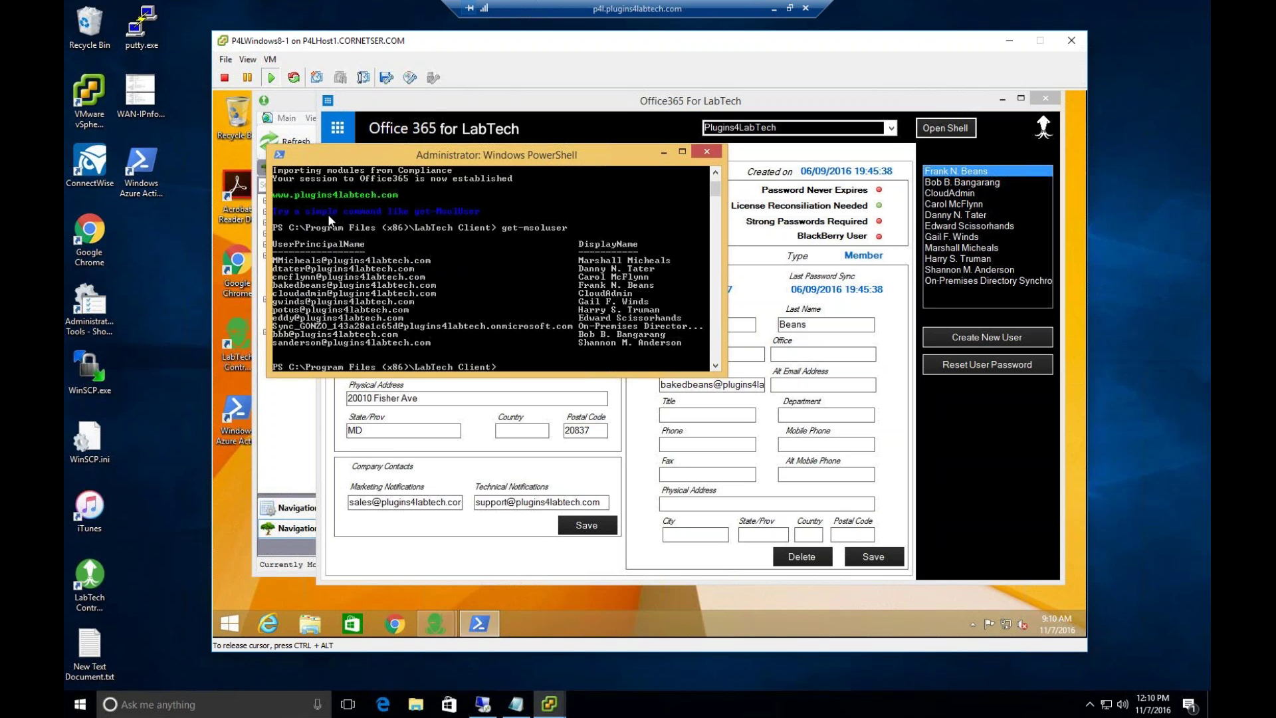